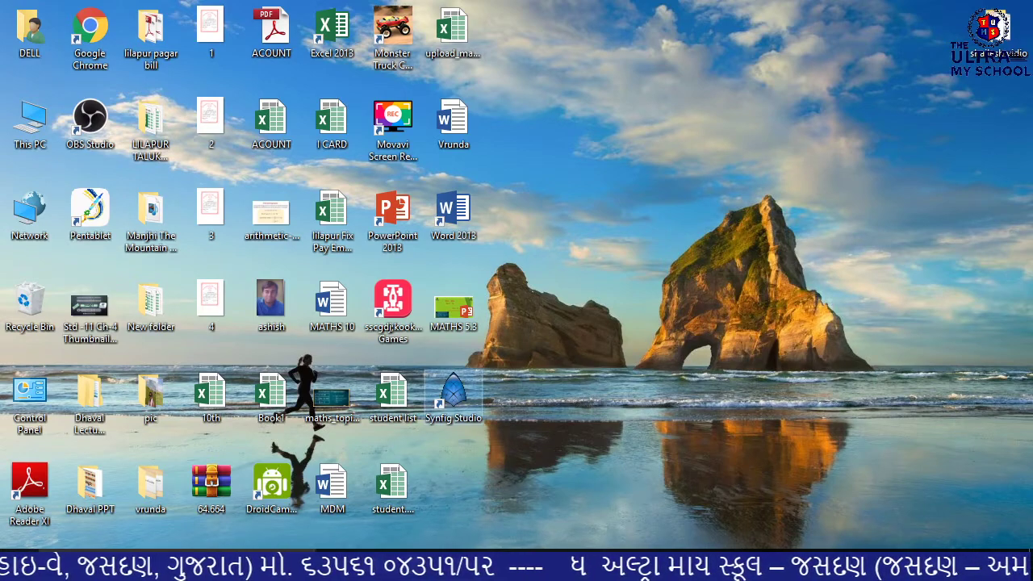
double_click(452, 394)
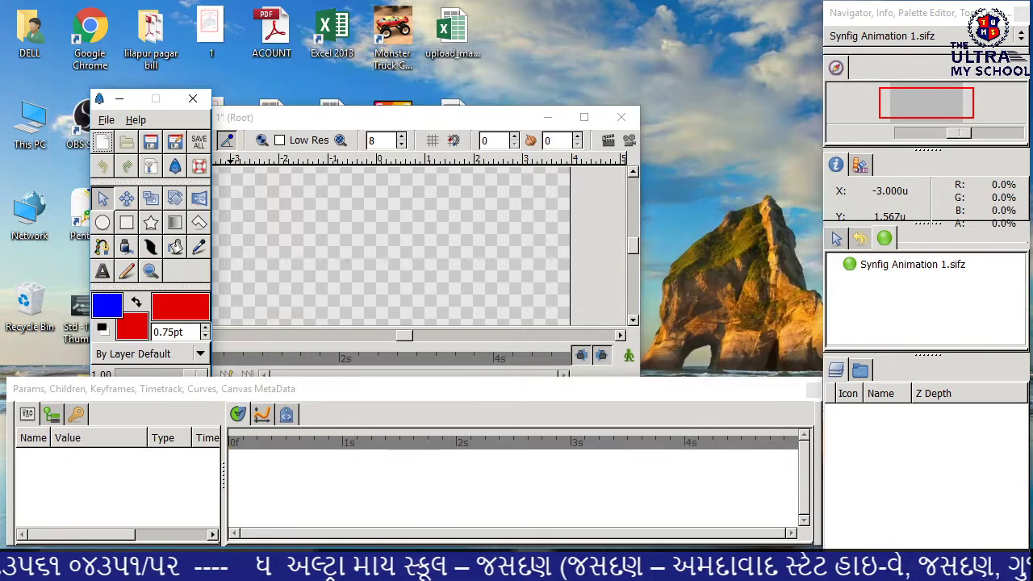
click(106, 119)
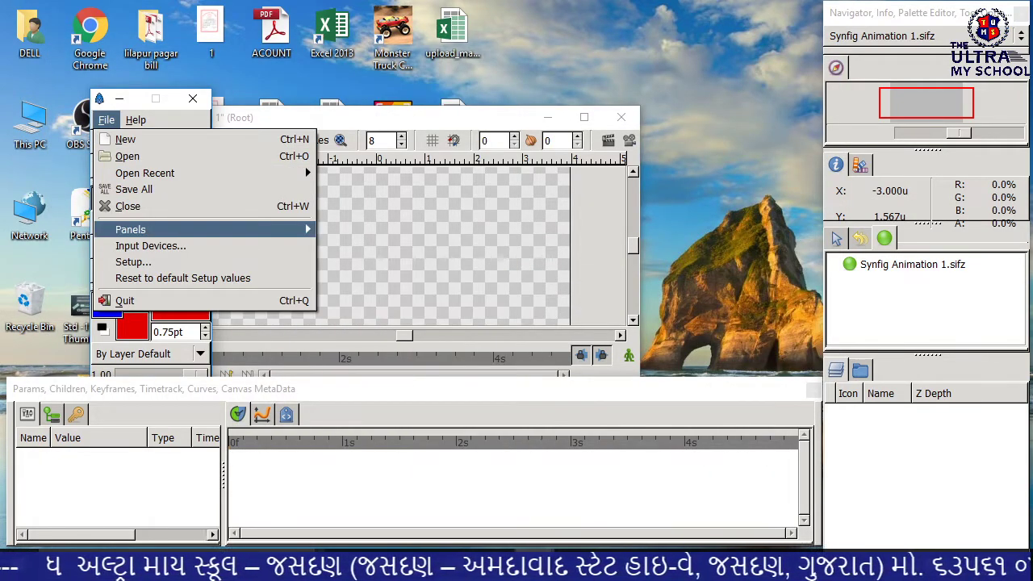
mouse_move(305, 229)
click(412, 268)
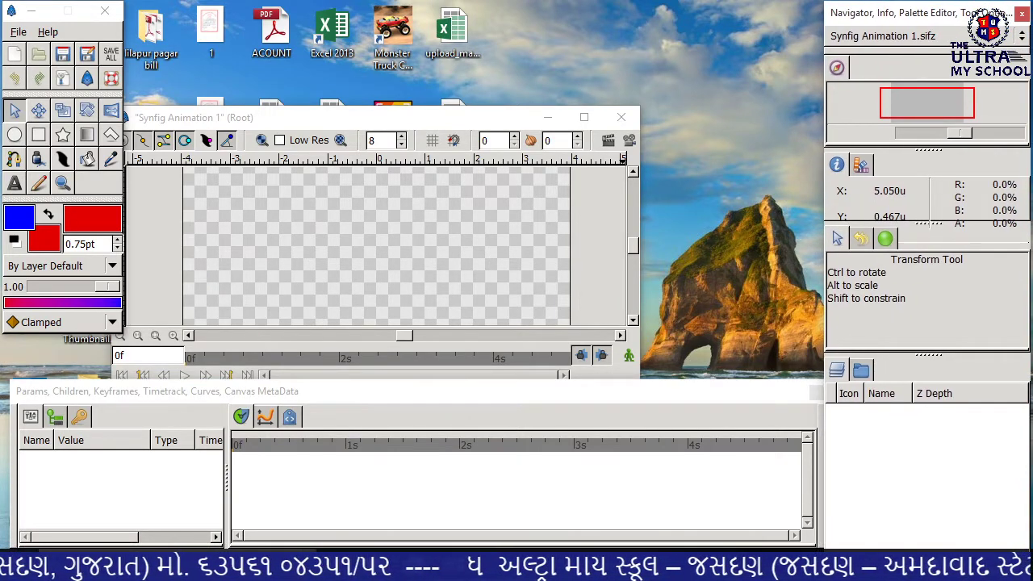
key(super+Up)
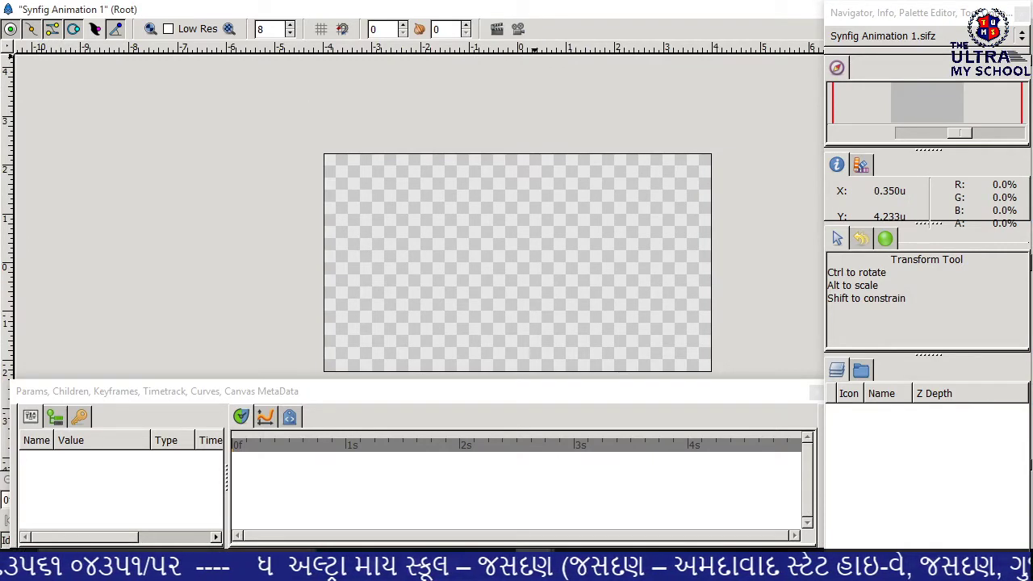
key(super+Down)
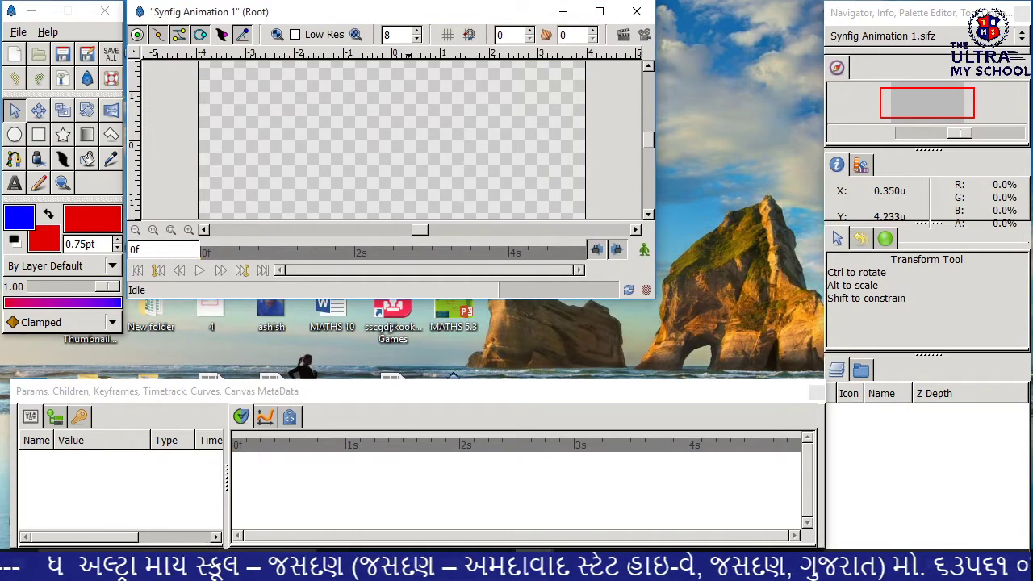
drag(656, 161, 820, 161)
drag(820, 299, 820, 377)
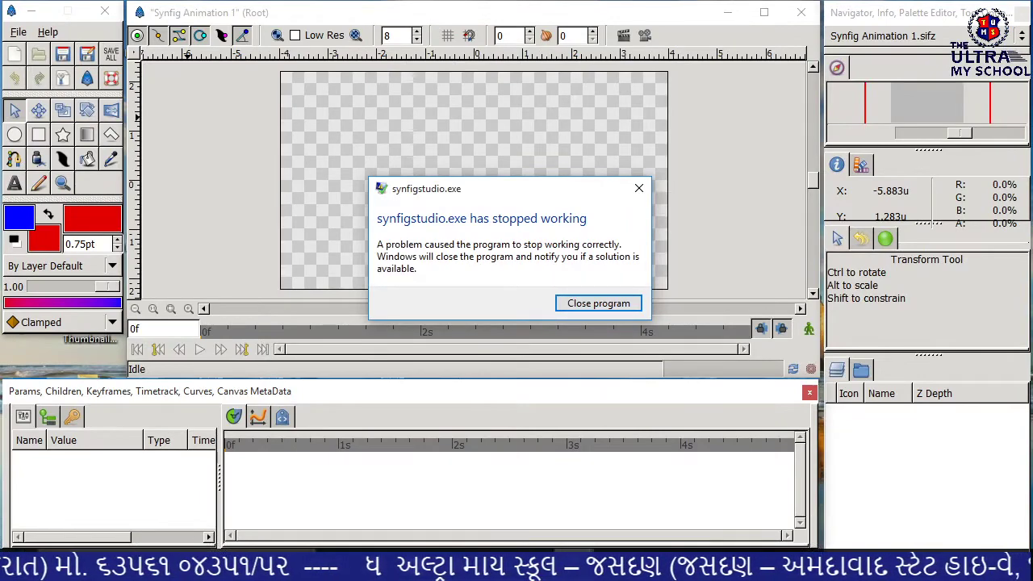
key(Return)
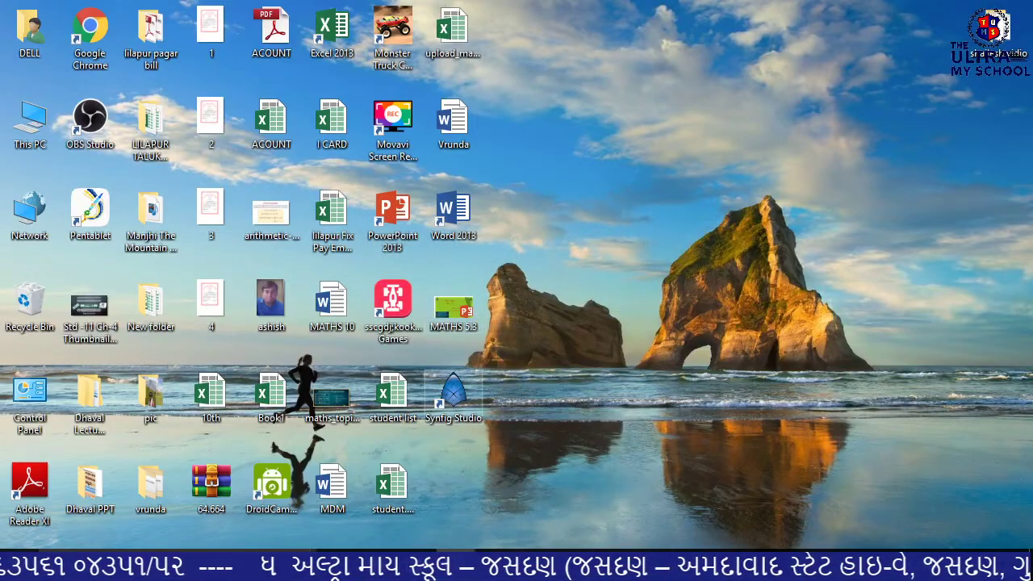
Launch Synfig Studio from the desktop and reset its windows to the default layout
double_click(454, 391)
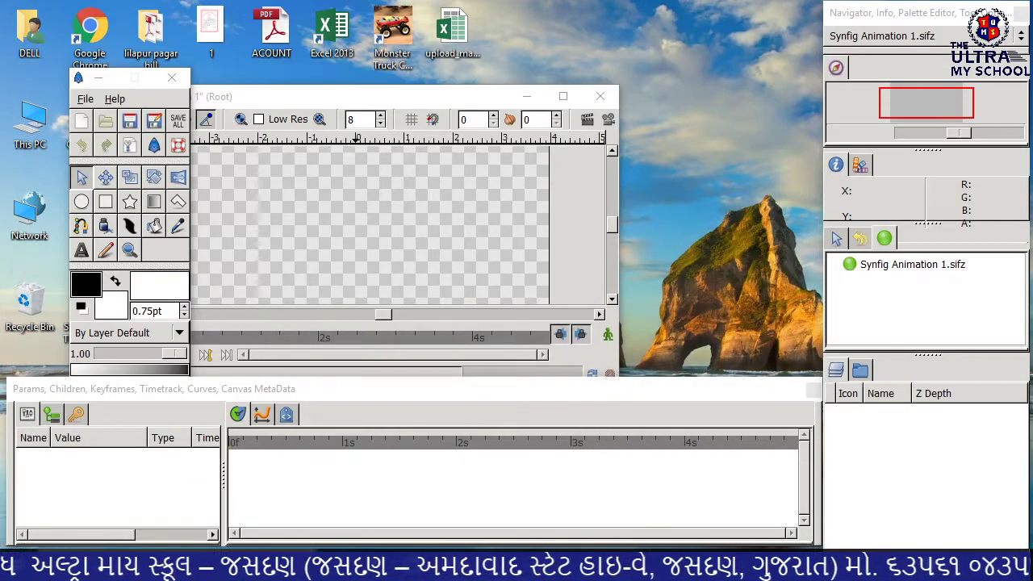
click(84, 98)
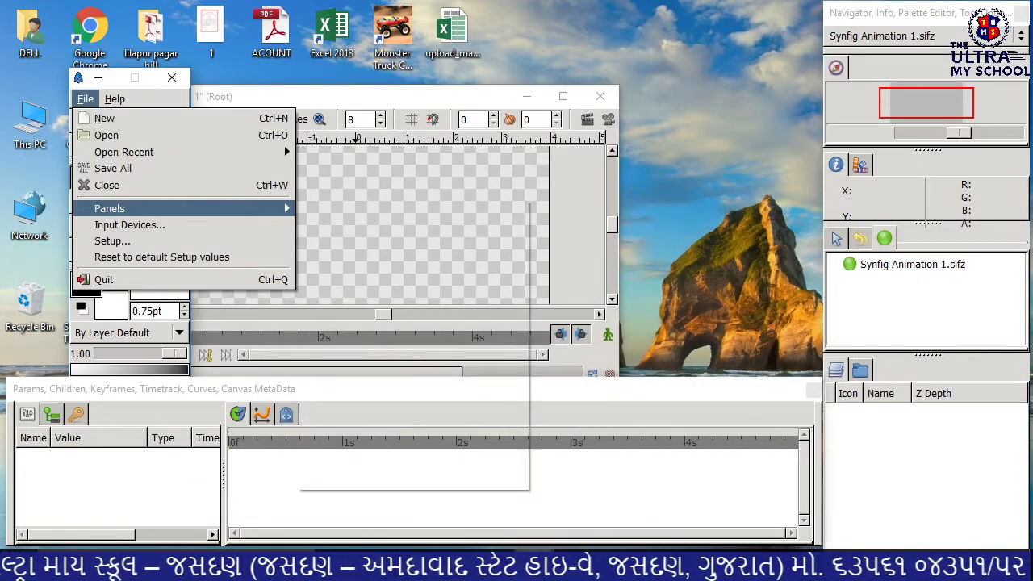
mouse_move(242, 208)
click(392, 246)
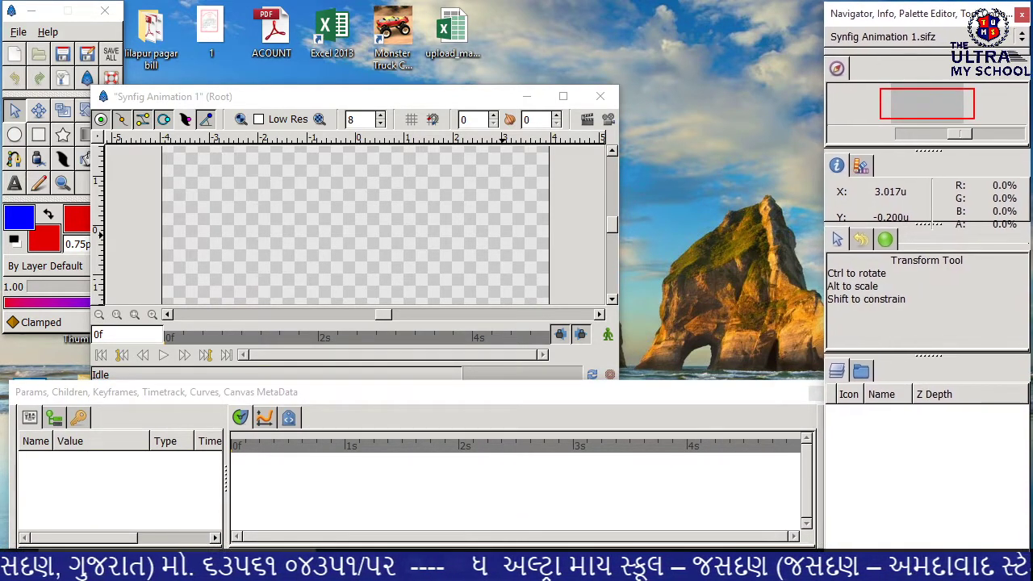
Move the canvas window beside the toolbox and enlarge it to fill the space between the surrounding panels
drag(323, 96, 358, 13)
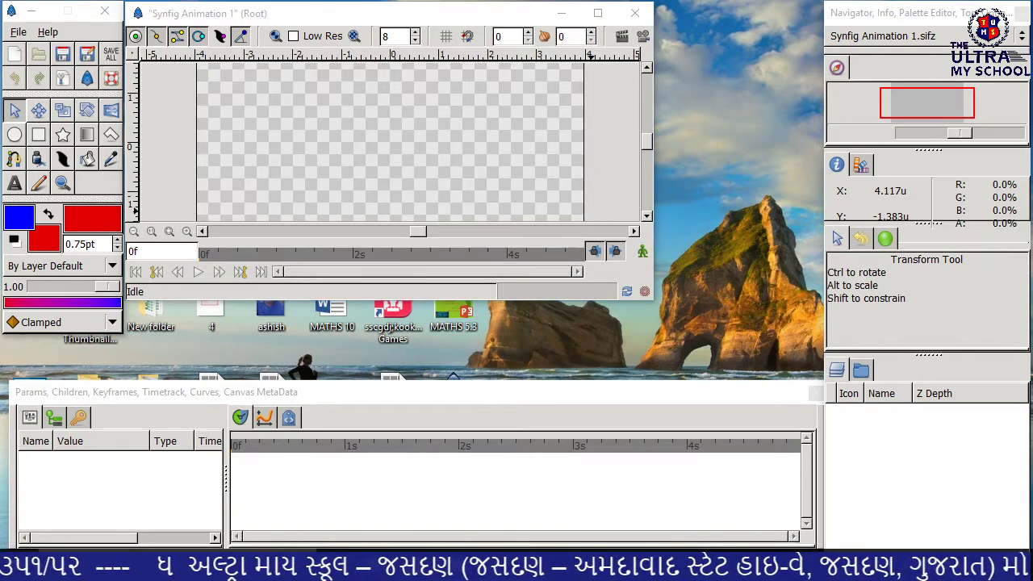
drag(652, 161, 819, 162)
drag(476, 300, 476, 377)
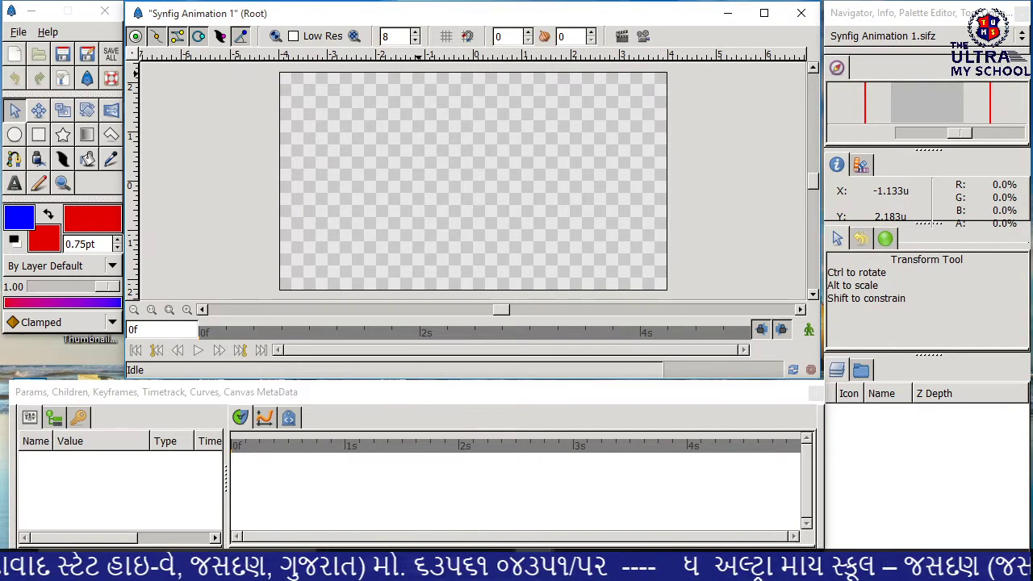
Review the canvas properties for image size and time settings, and close them without changes
click(135, 54)
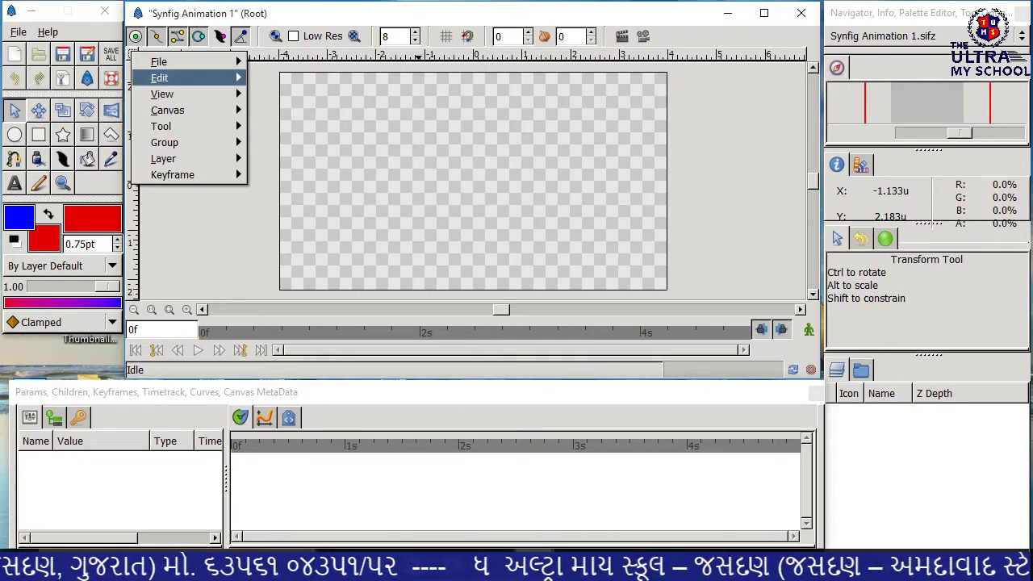
mouse_move(159, 78)
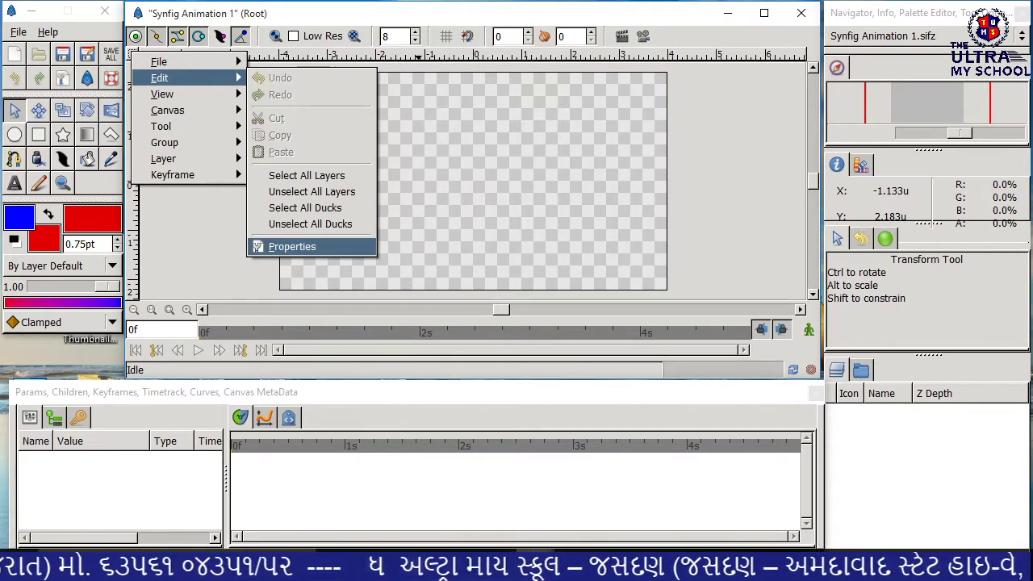
click(291, 246)
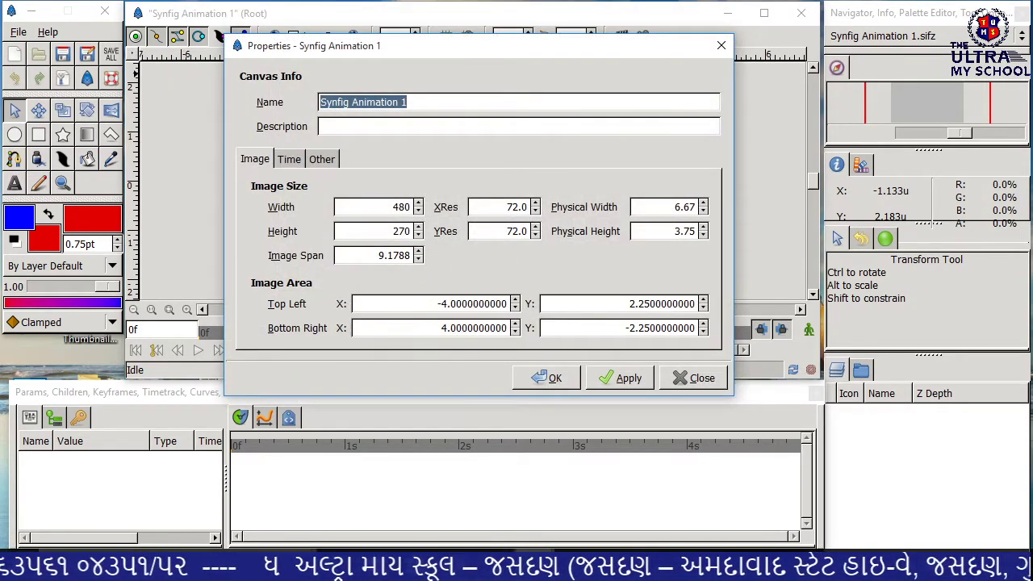
click(289, 159)
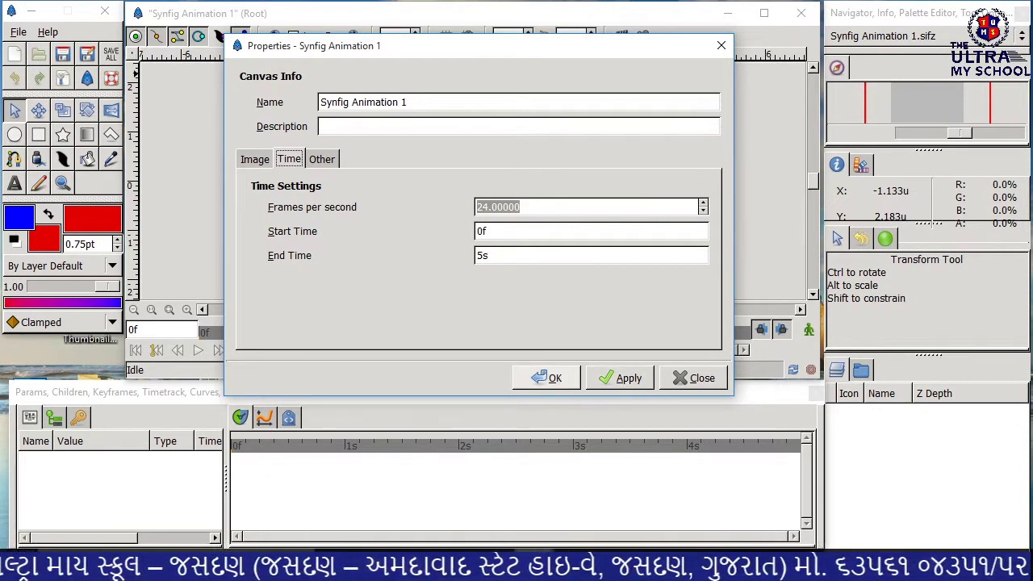
click(547, 378)
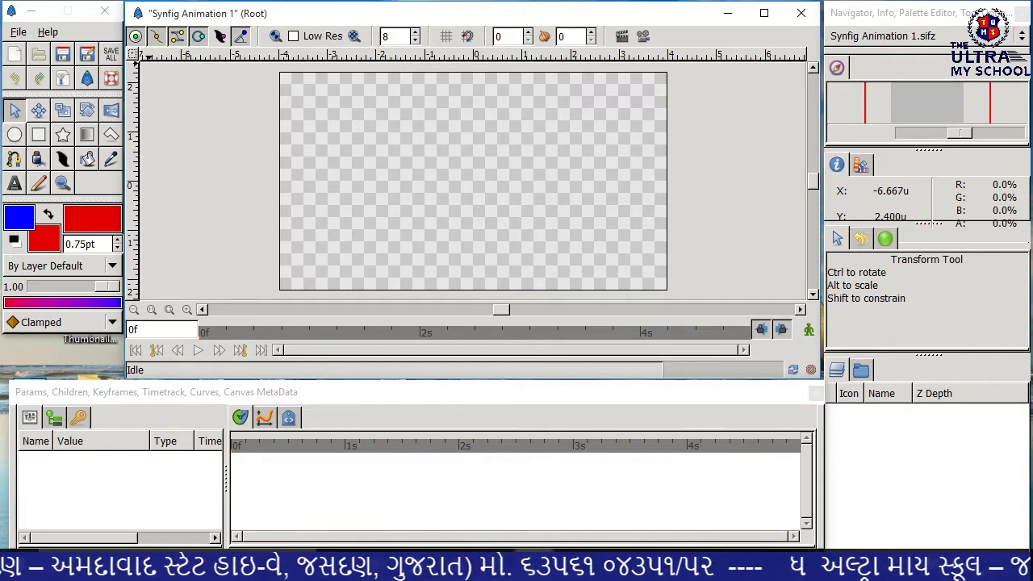
Import the image Hydrangeas.jpg from the Saved Pictures folder into the canvas
click(134, 54)
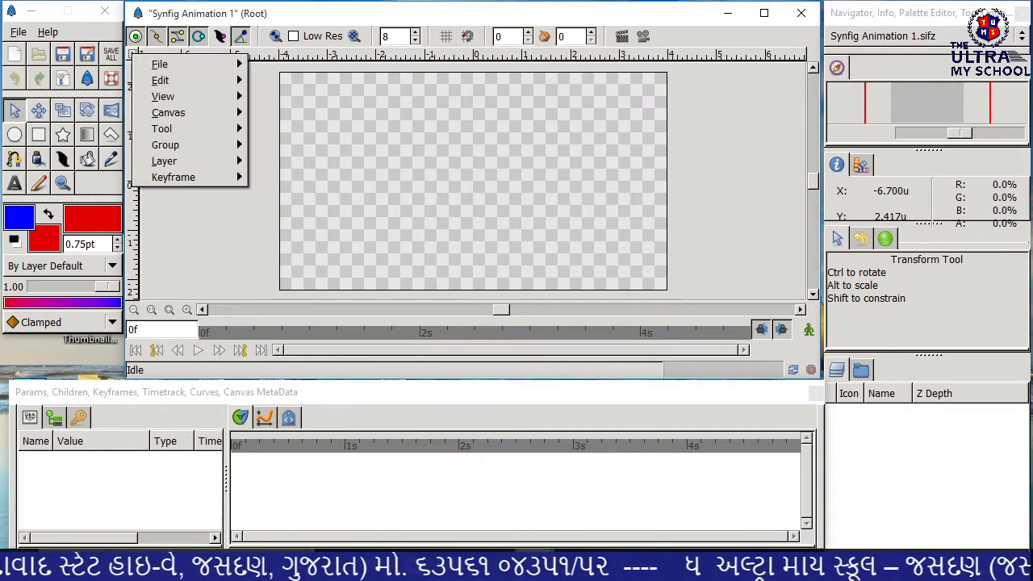
mouse_move(160, 63)
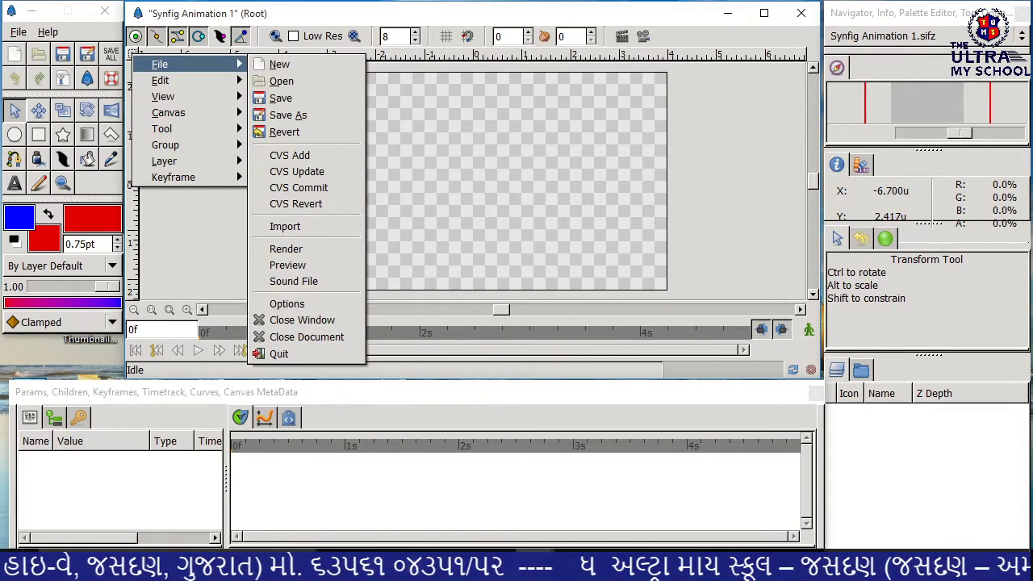
click(285, 226)
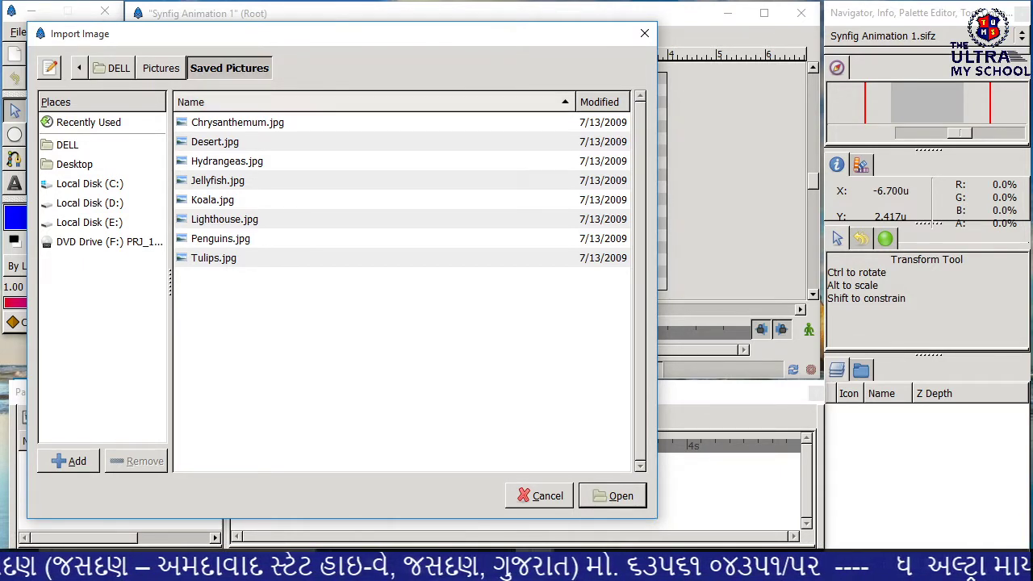
click(227, 161)
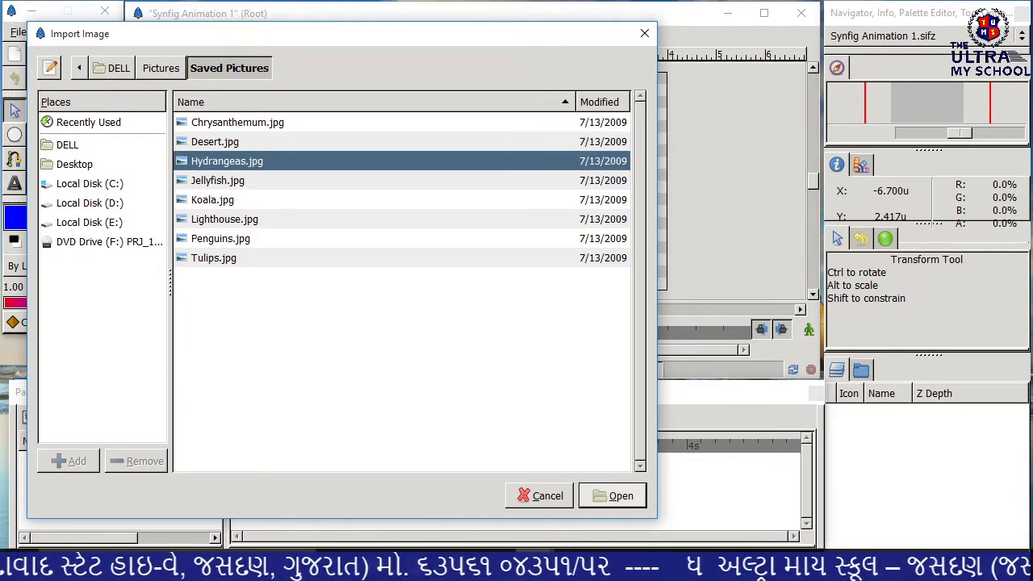
key(Return)
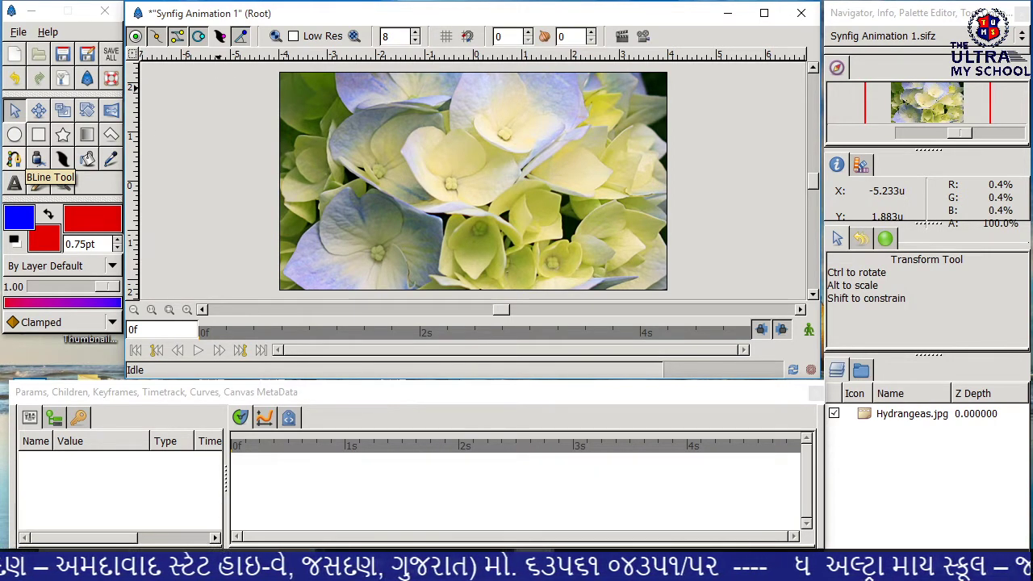
Activate the BLine Tool and check in its options that Create Region BLine is enabled
click(14, 159)
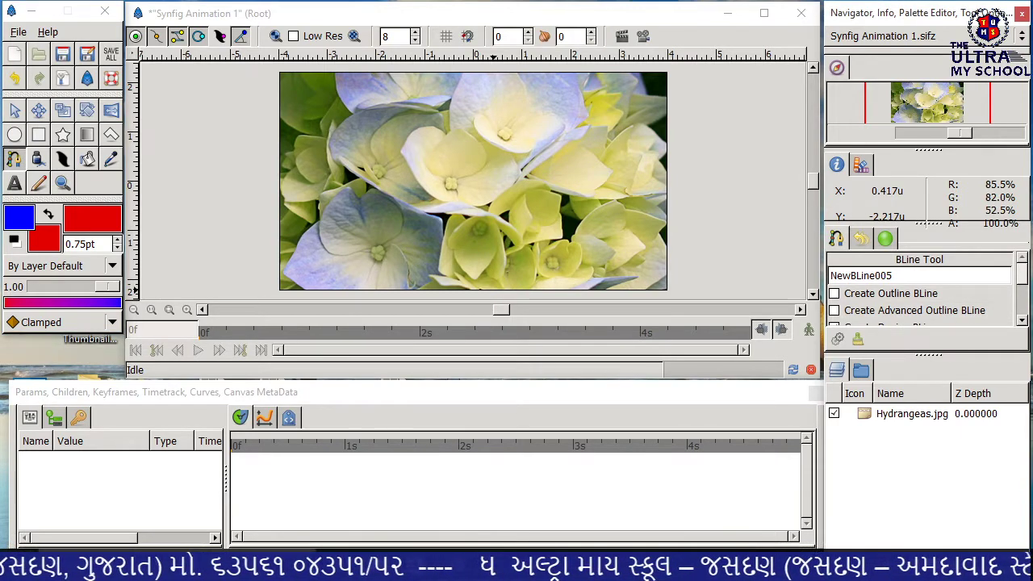
scroll(920, 290, down, 4)
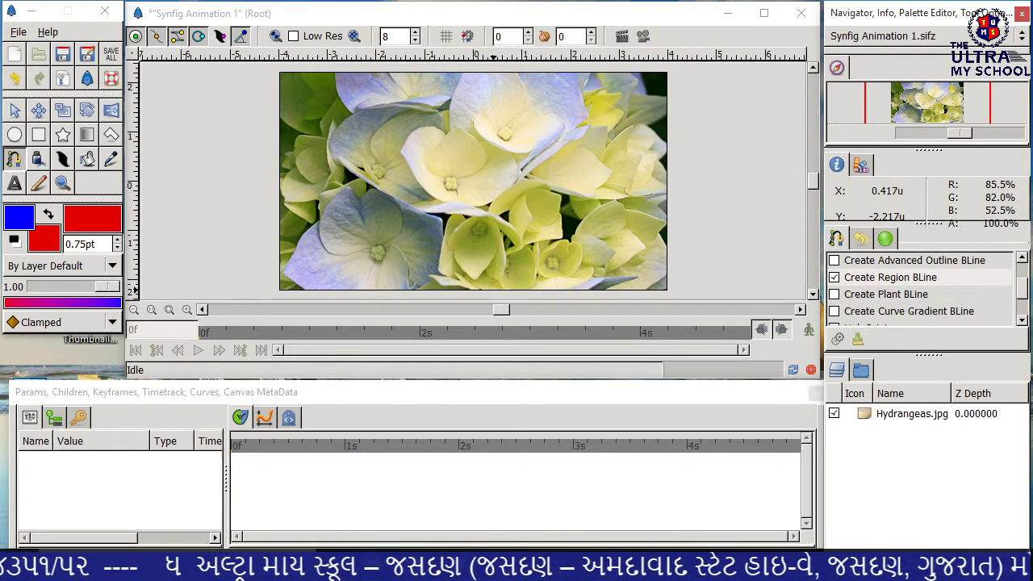
scroll(920, 290, down, 1)
scroll(920, 291, up, 2)
scroll(919, 290, down, 1)
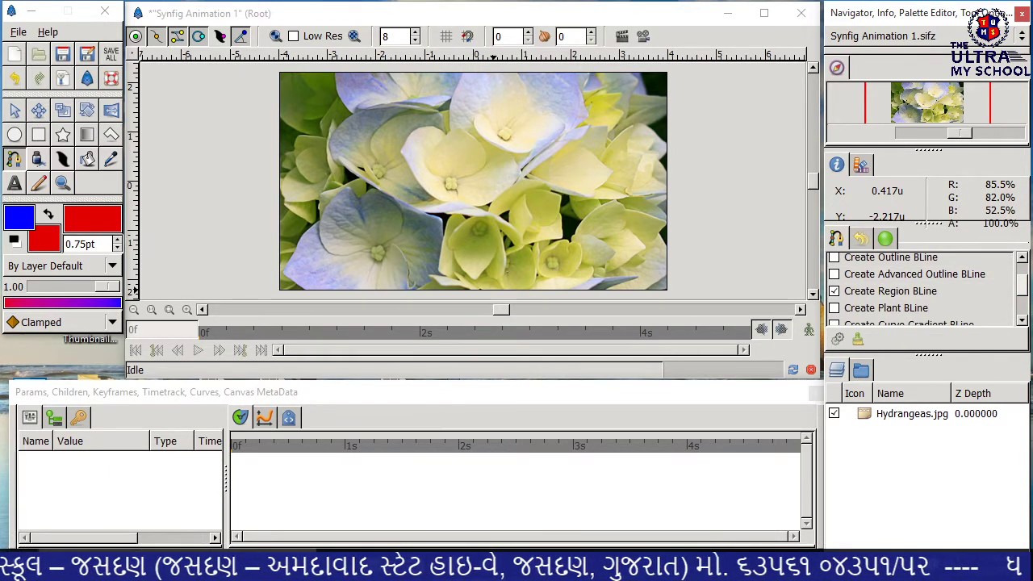
scroll(920, 291, up, 2)
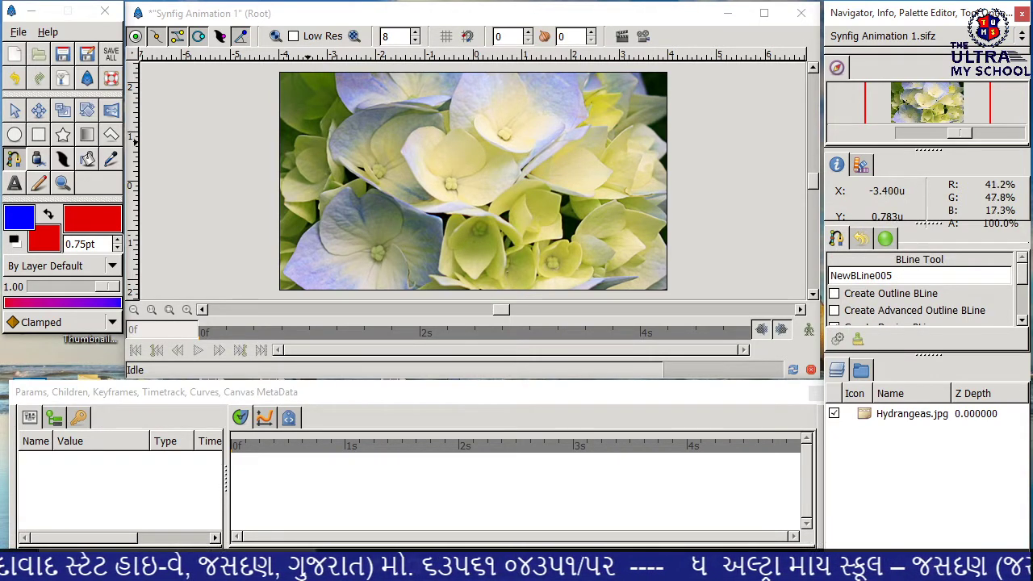
Draw a closed eight-point looped BLine around the upper-left flower of the image and create it as a red region
click(306, 141)
click(345, 128)
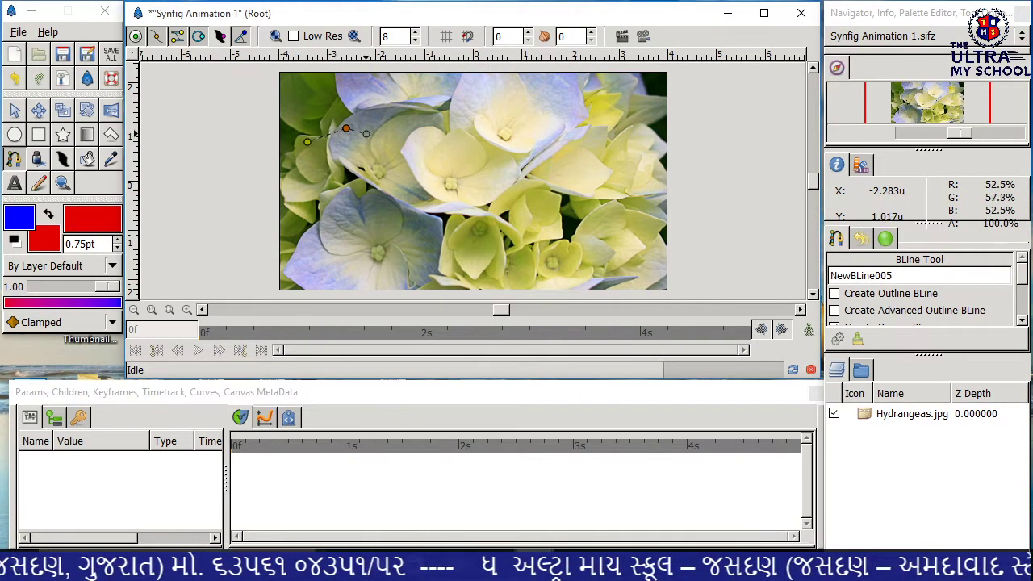
click(384, 139)
click(401, 173)
click(391, 197)
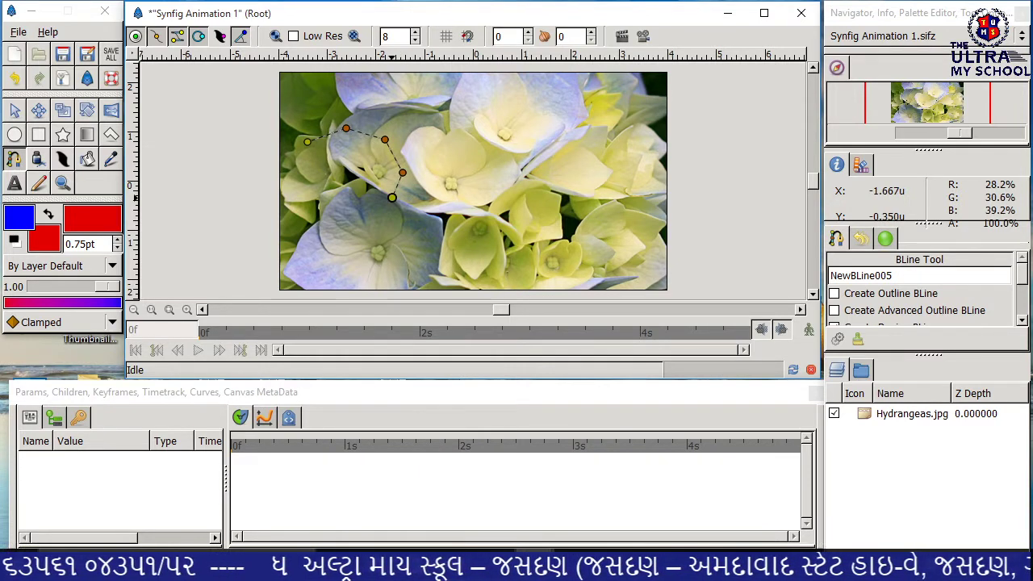
click(349, 207)
click(303, 193)
click(298, 174)
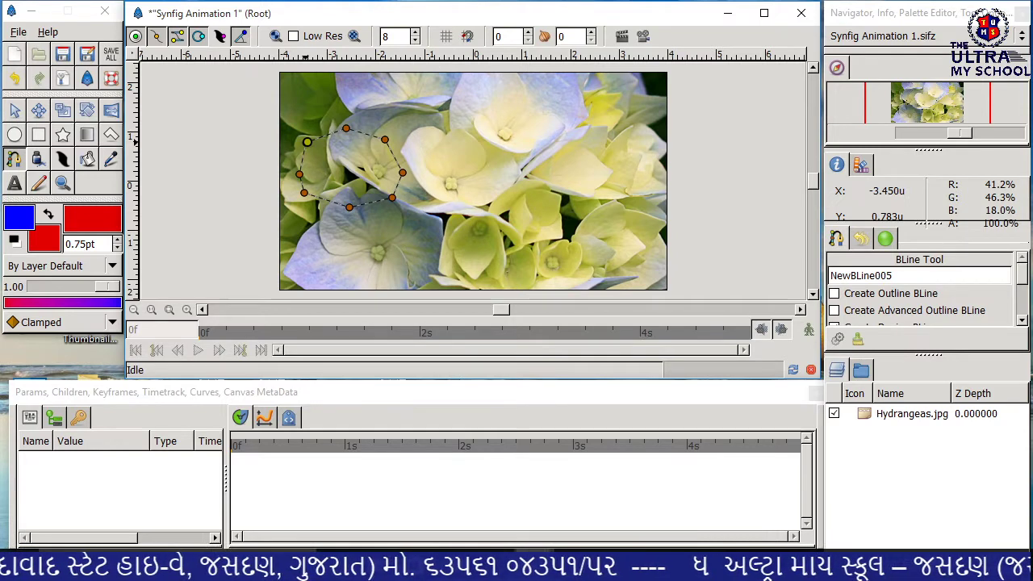
right_click(307, 142)
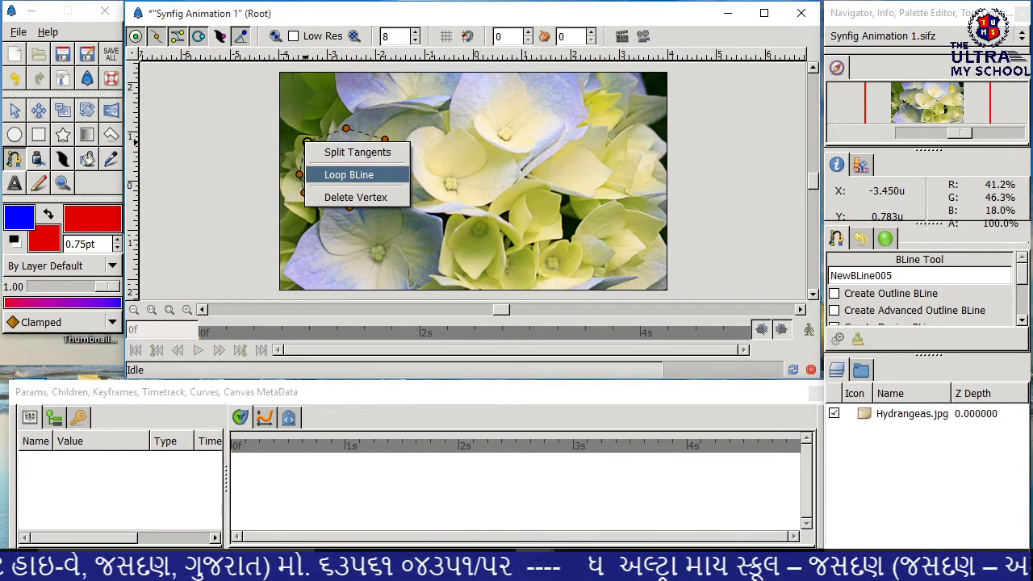
click(348, 174)
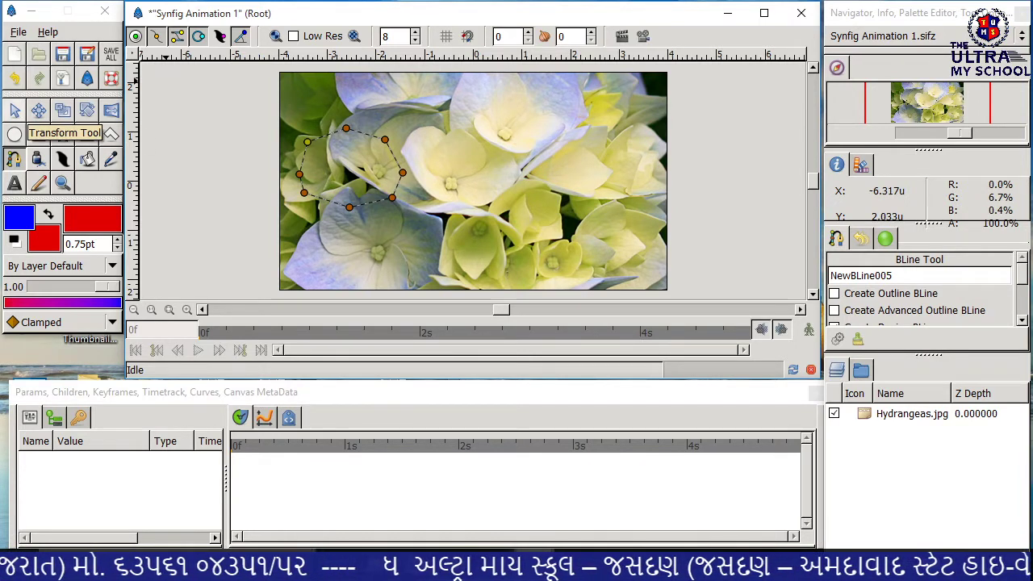
click(14, 109)
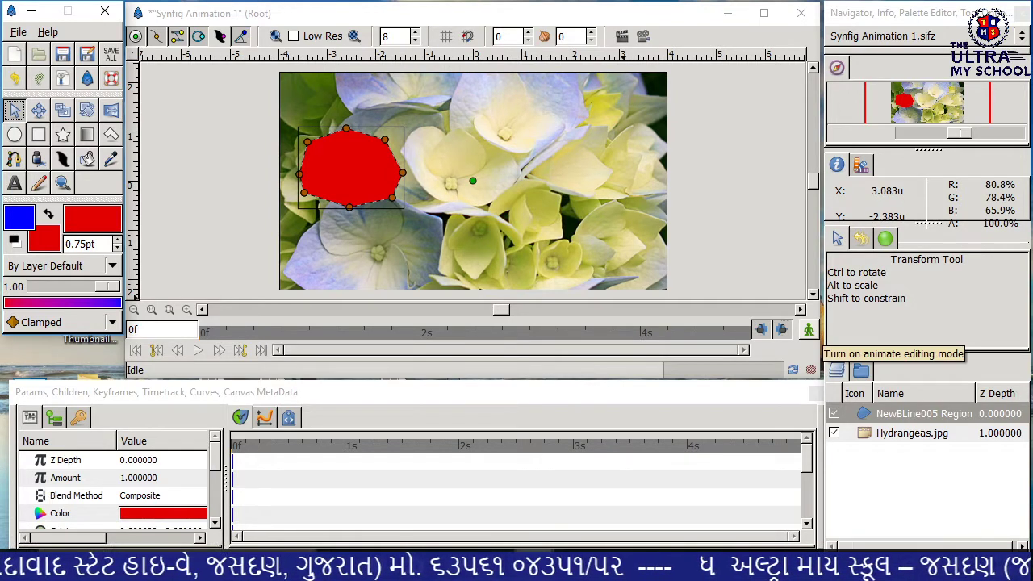
Turn on animate editing mode and shift the red region's origin slightly to about X 0.117u, Y 0u at frame 0
click(808, 329)
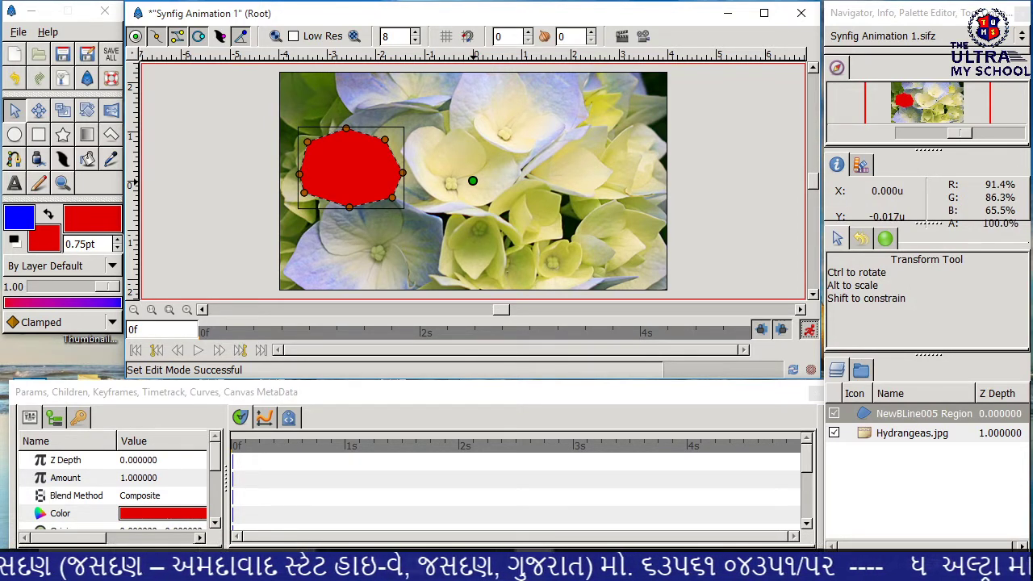
drag(473, 181, 478, 180)
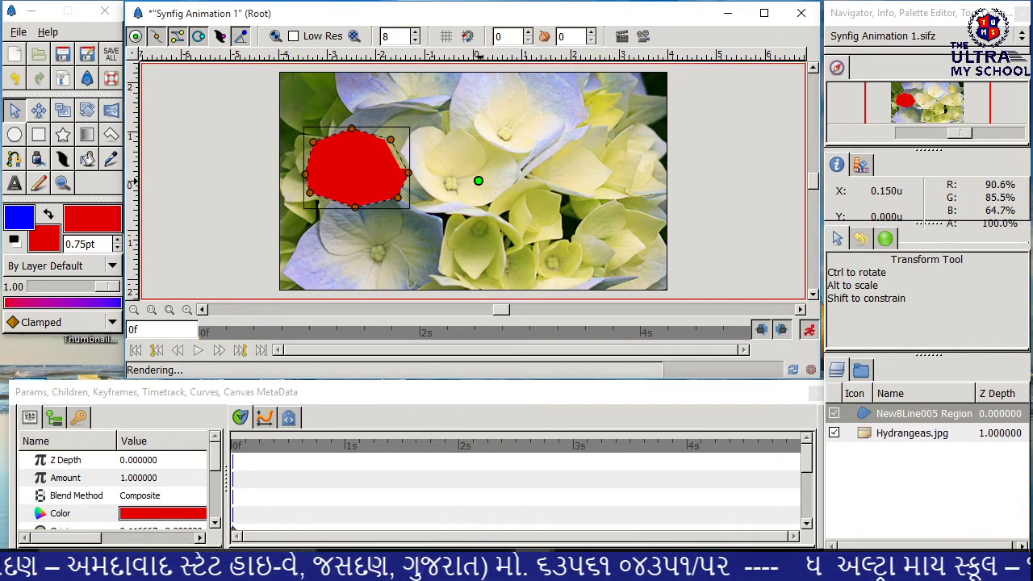
scroll(113, 484, down, 3)
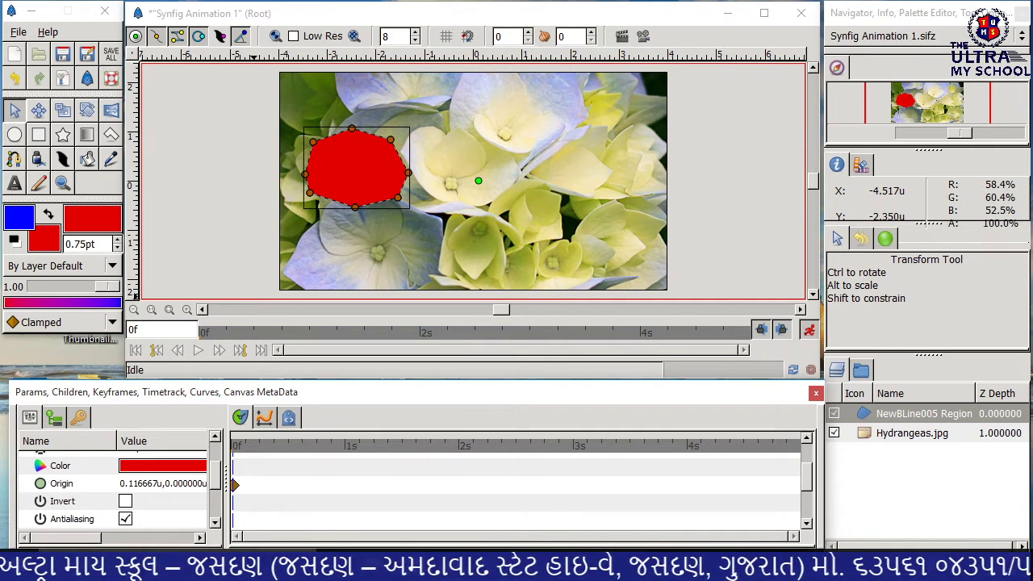
At 5s, move the red region's origin to about X 6.75u, Y -0.117u and play the animation
click(165, 331)
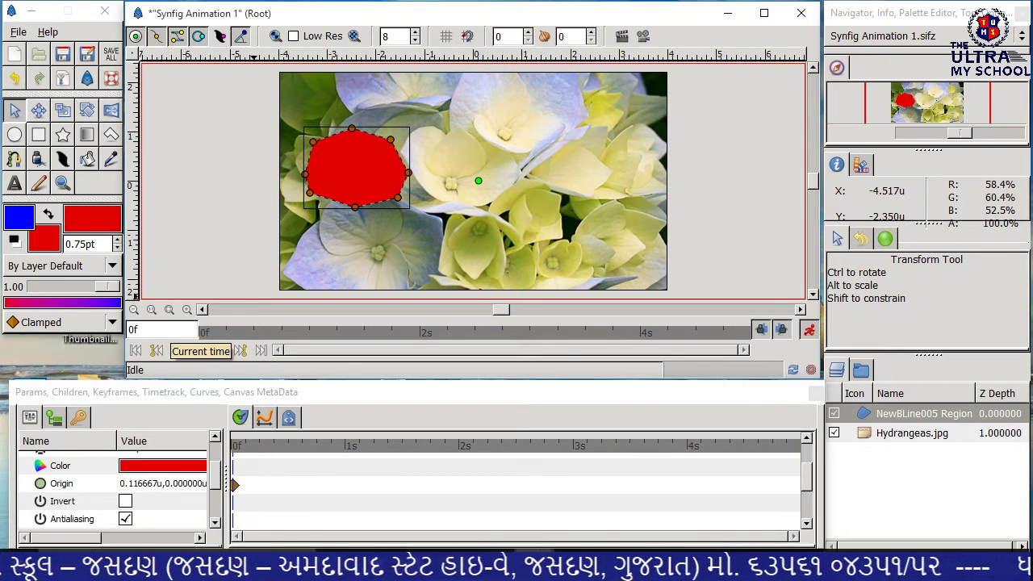
key(BackSpace)
key(BackSpace)
text(5s)
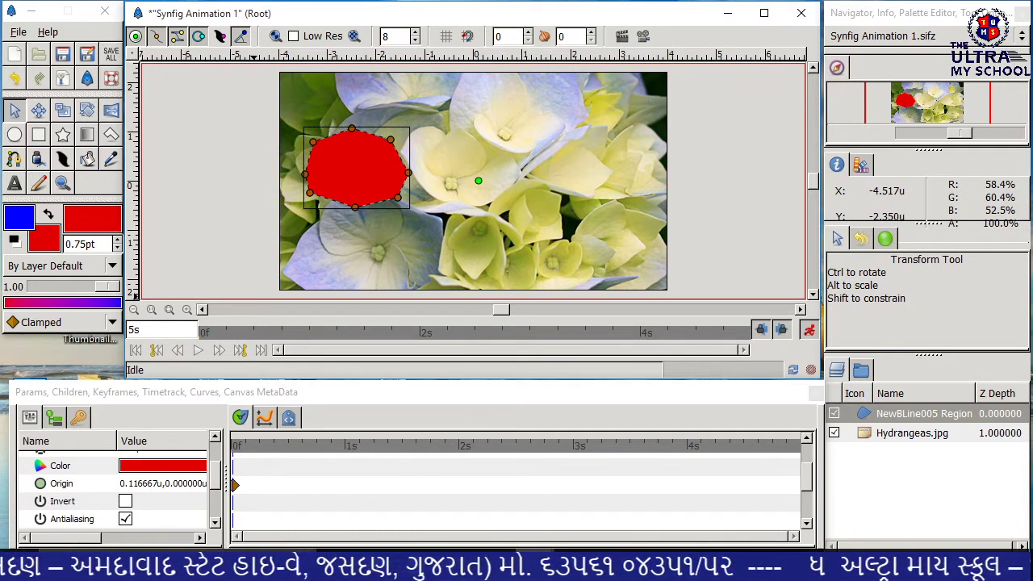
key(Return)
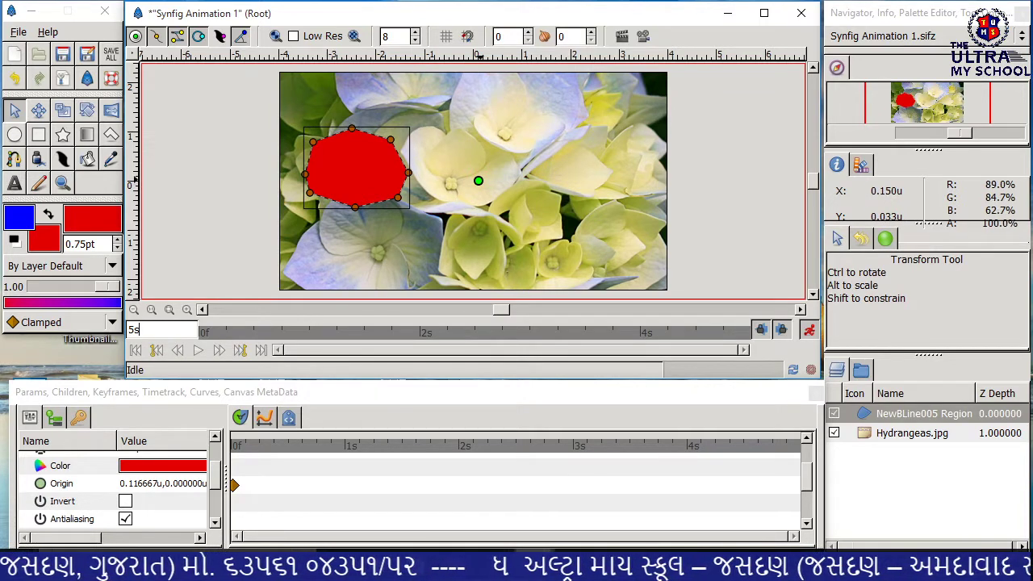
drag(478, 181, 799, 186)
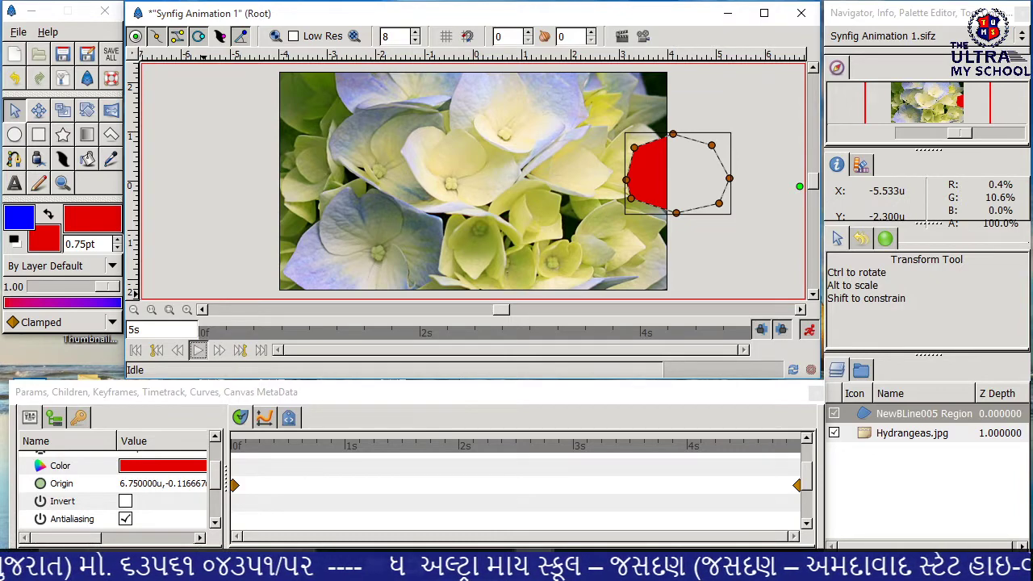
click(198, 349)
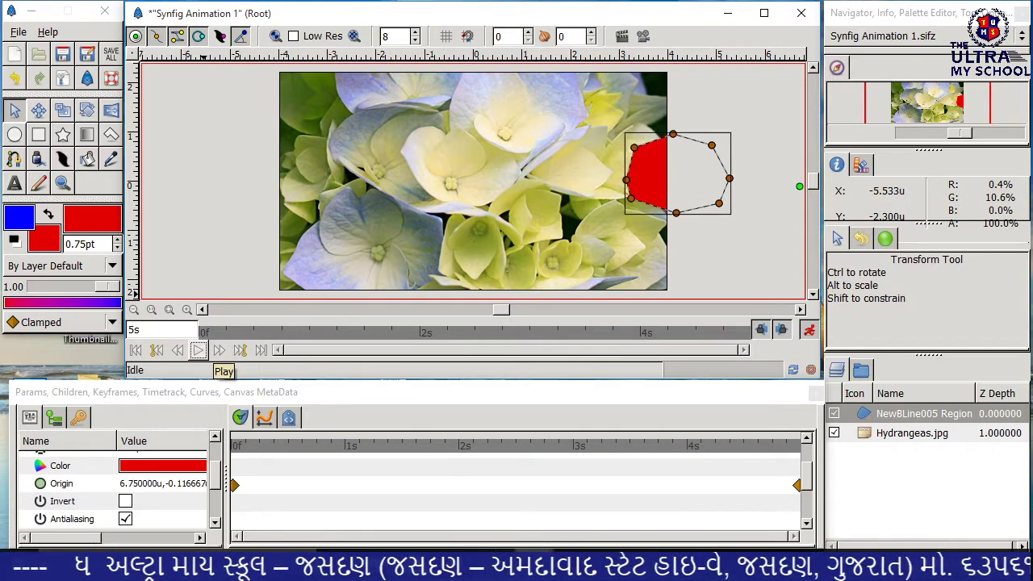
click(198, 349)
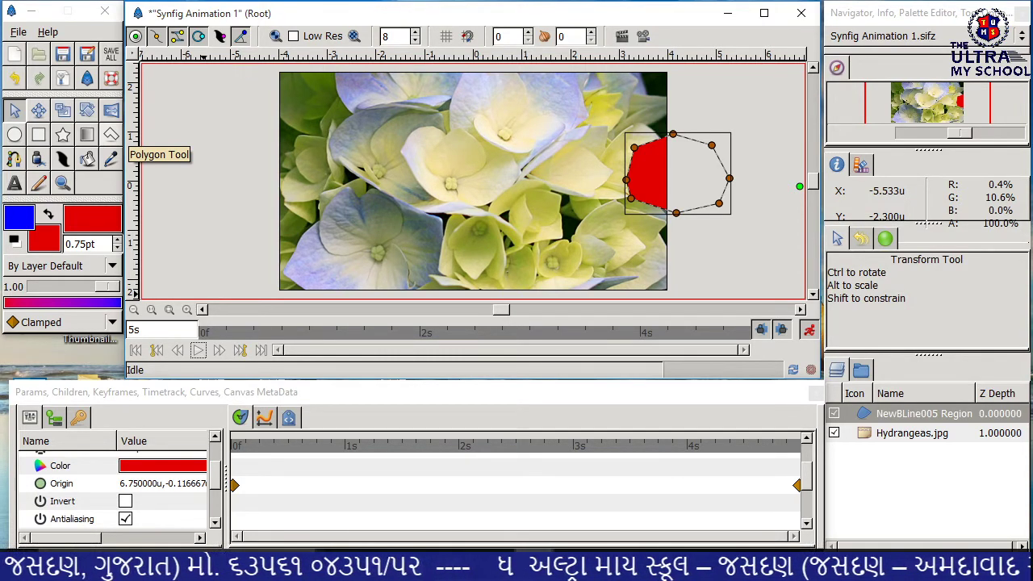
With the Polygon Tool, create a nine-point red polygon layer that frames the image border and leaves an arch-shaped opening over the flowers
click(112, 137)
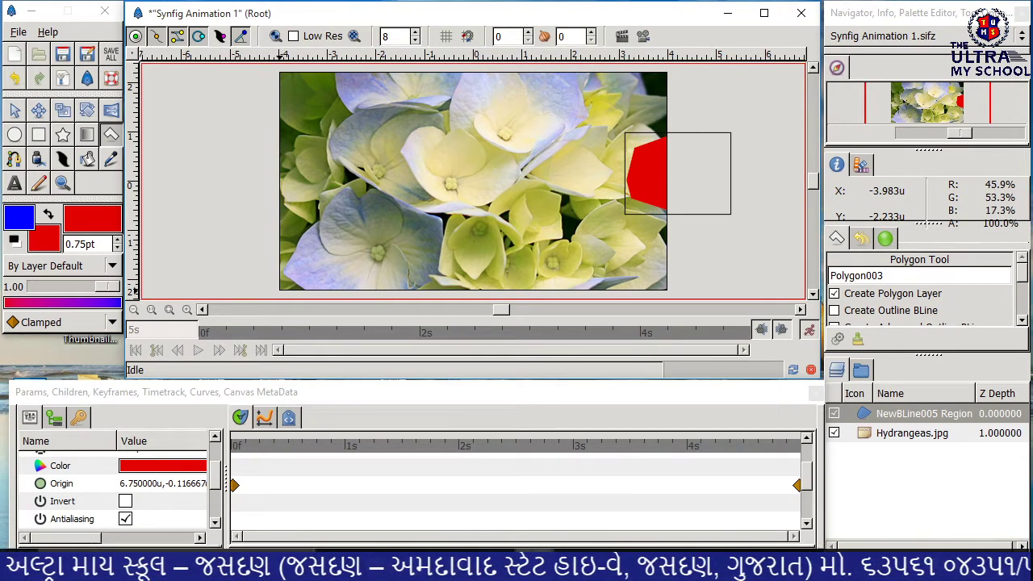
click(280, 288)
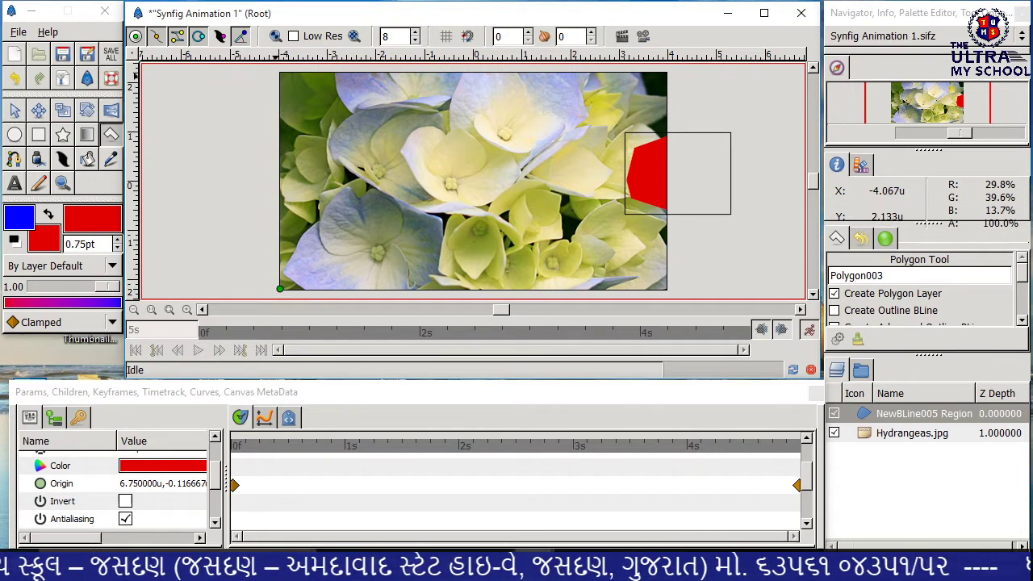
click(280, 73)
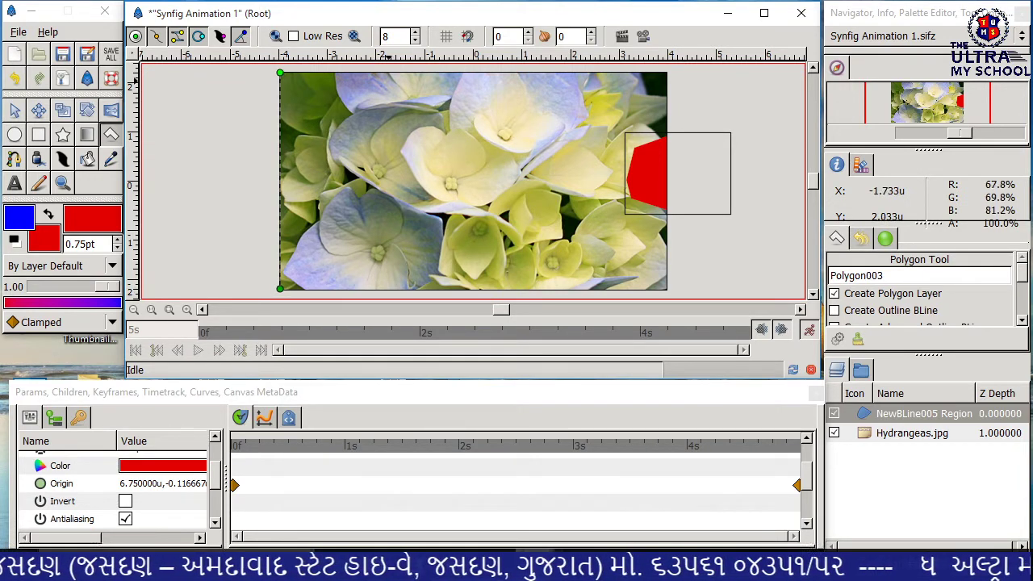
click(667, 74)
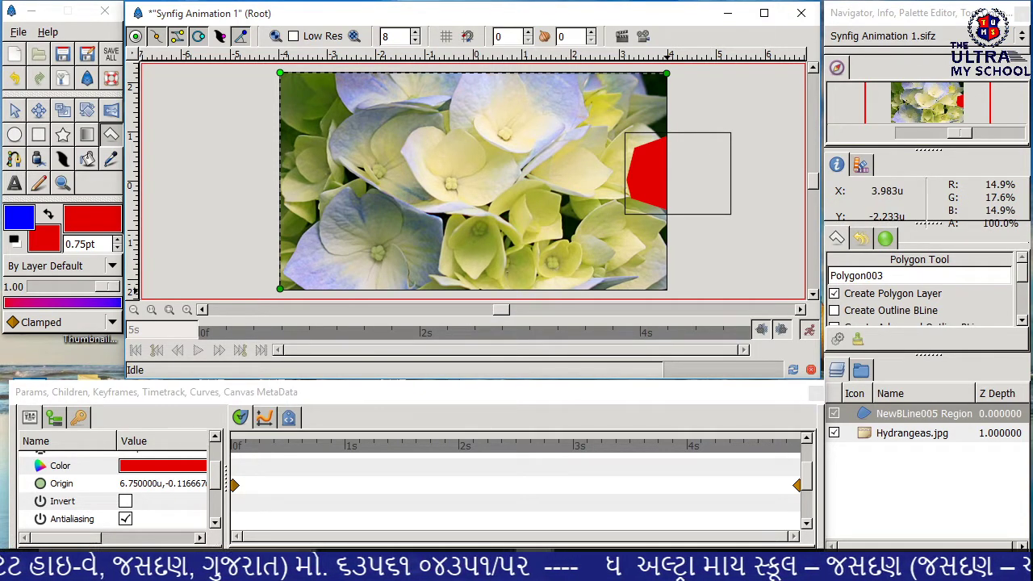
click(666, 288)
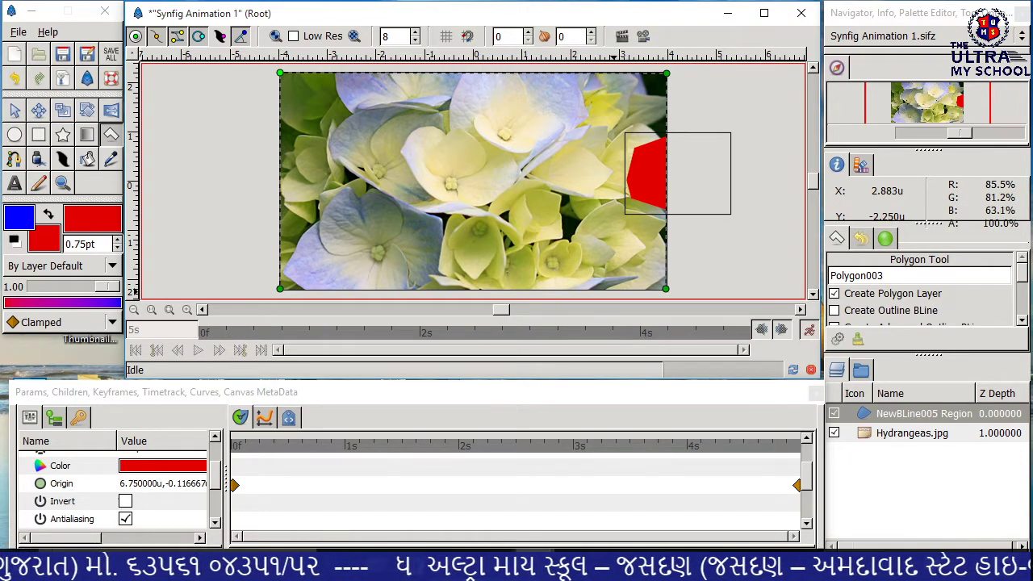
click(611, 289)
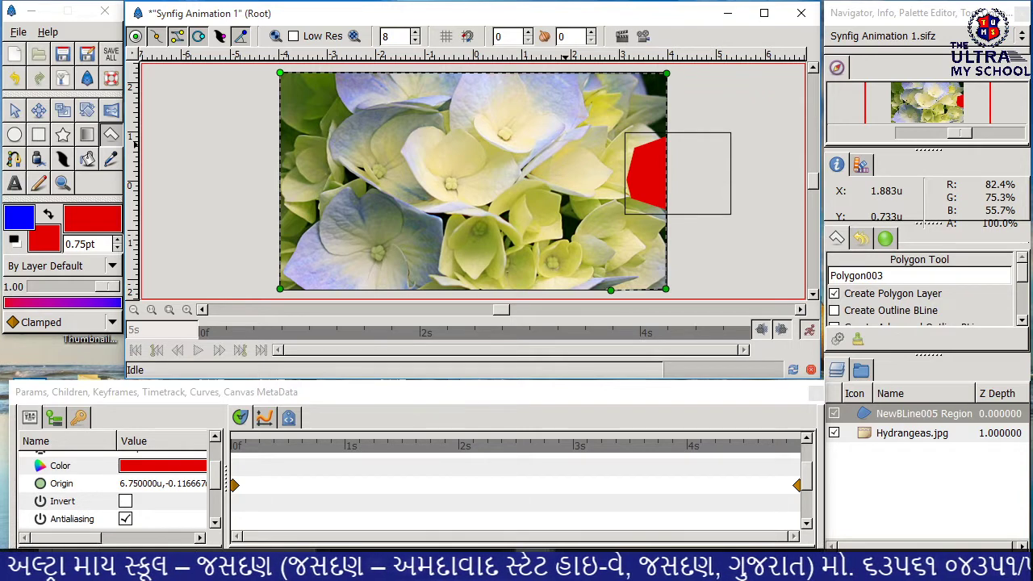
click(579, 151)
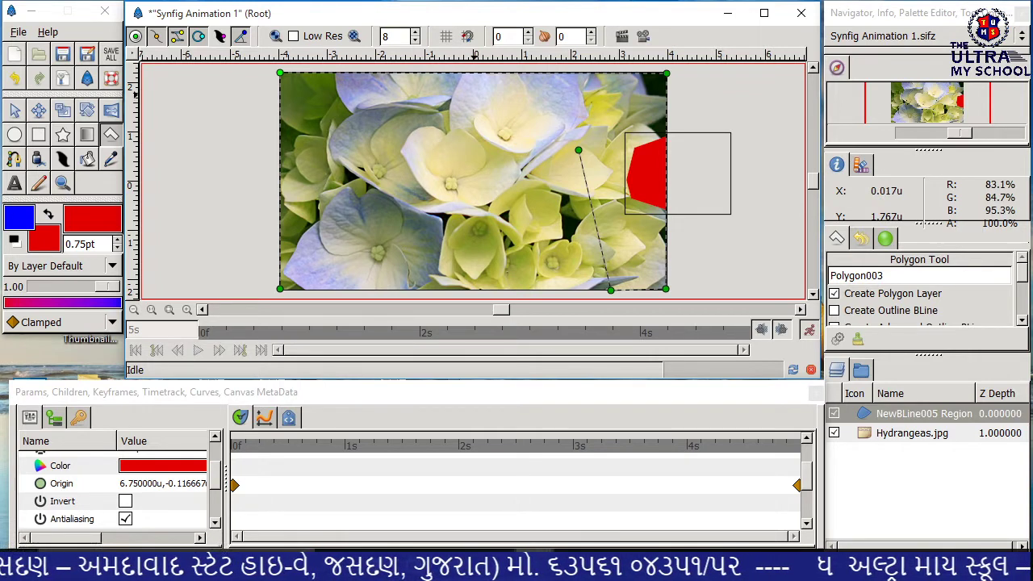
click(473, 95)
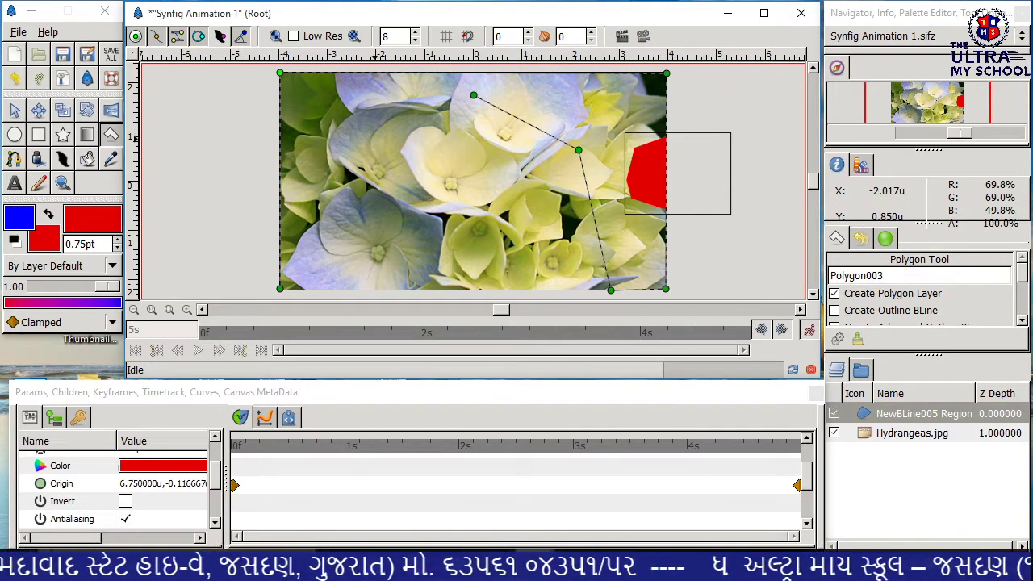
click(371, 146)
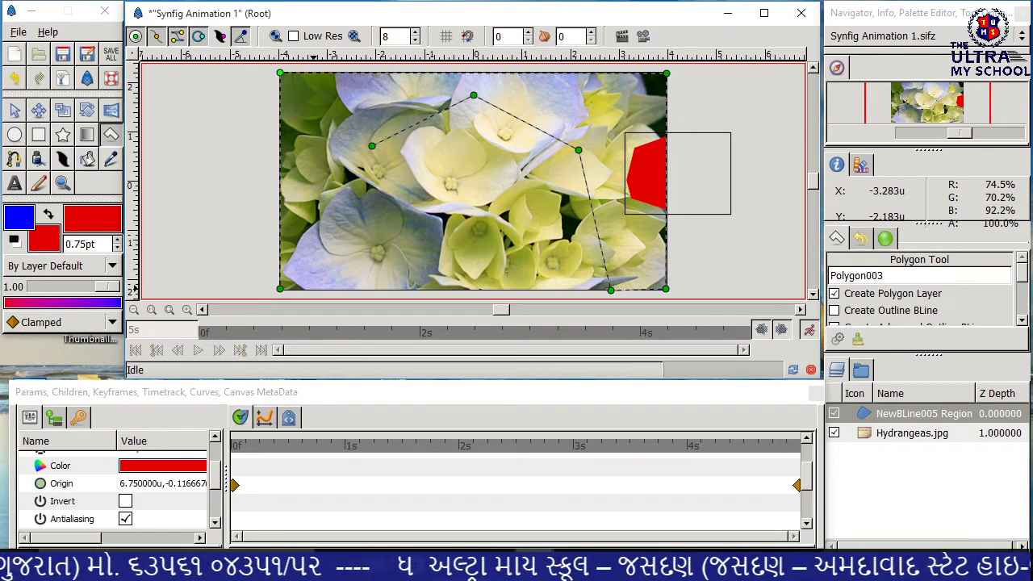
click(312, 288)
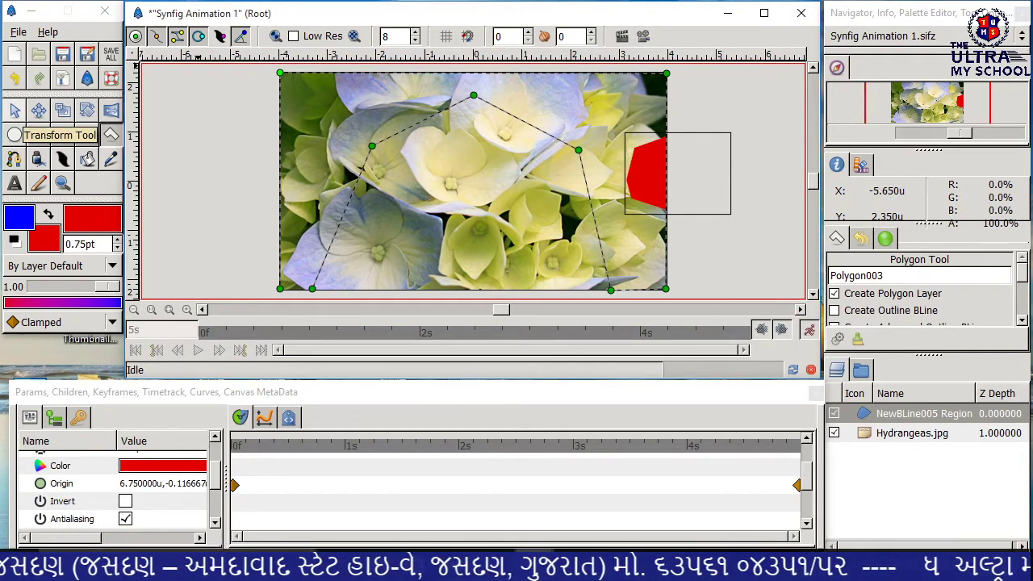
click(14, 111)
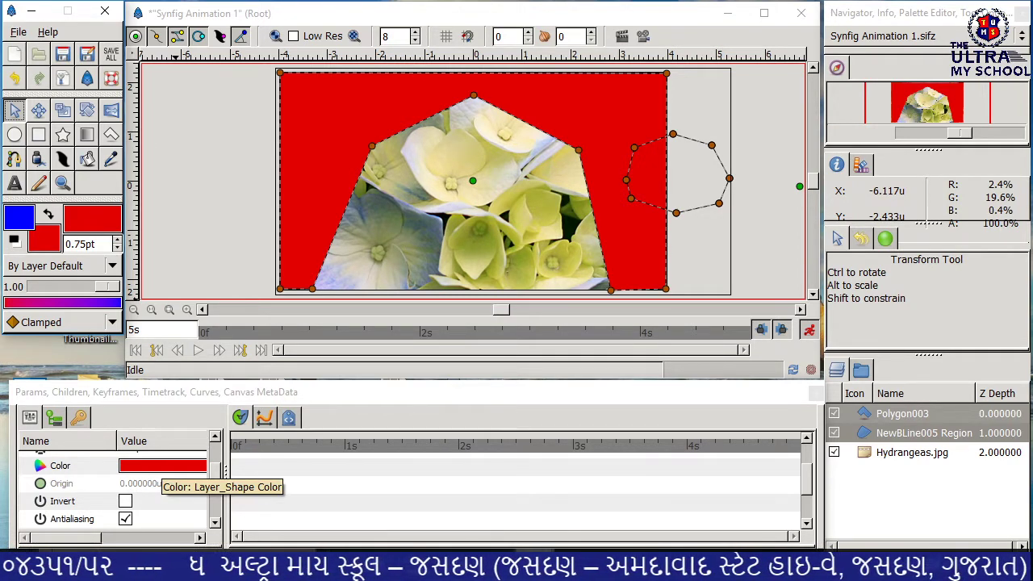
Darken the shared colour of the selected polygon and BLine region by setting Red to 34.9, and play the animation
click(162, 466)
double_click(162, 466)
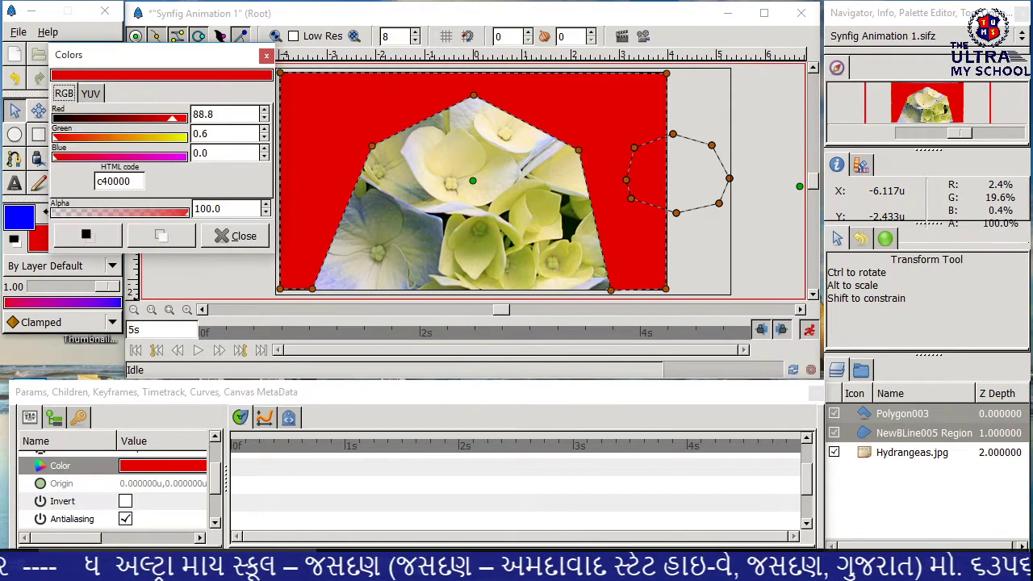
drag(172, 118, 98, 118)
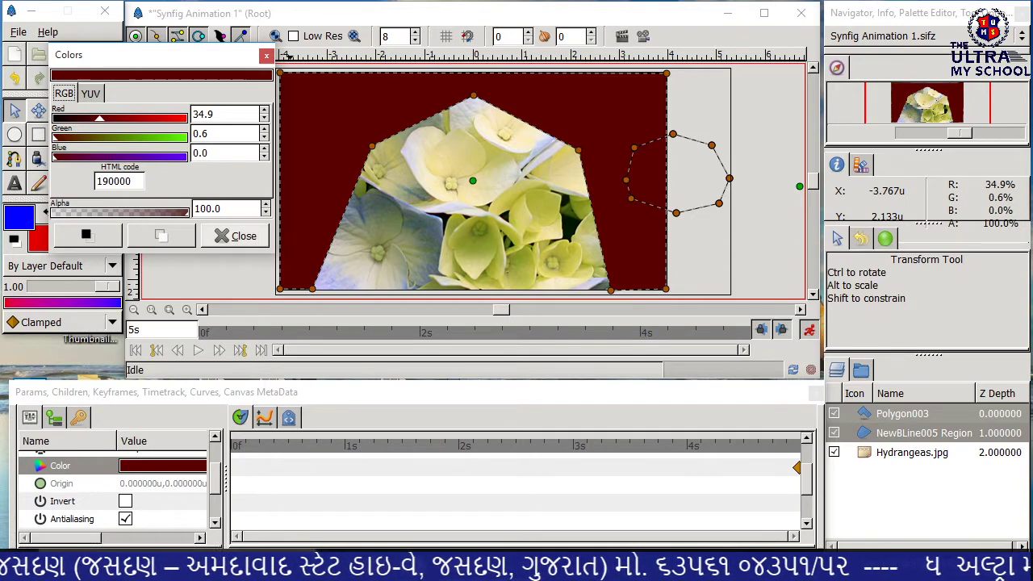
key(Escape)
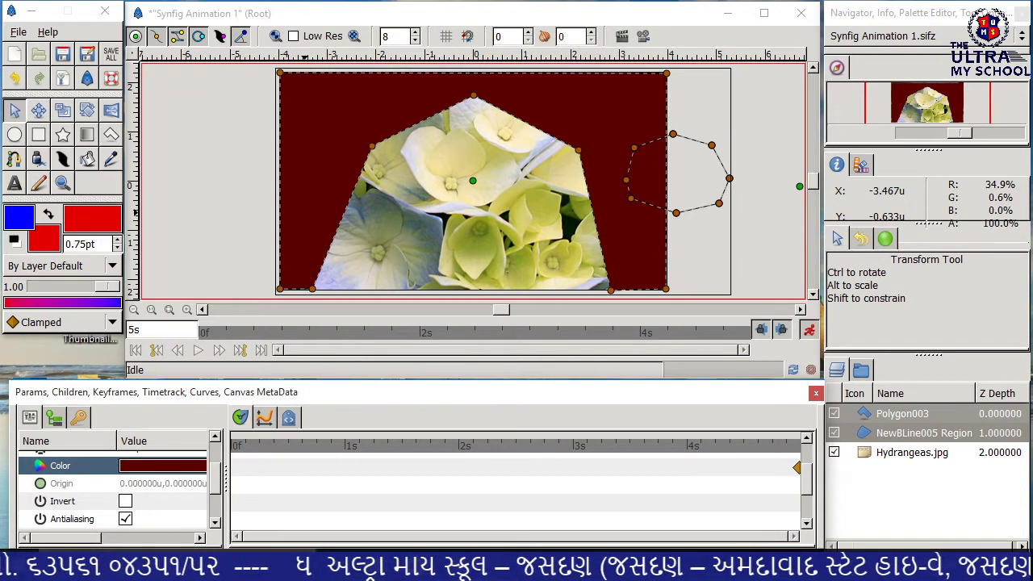
click(197, 350)
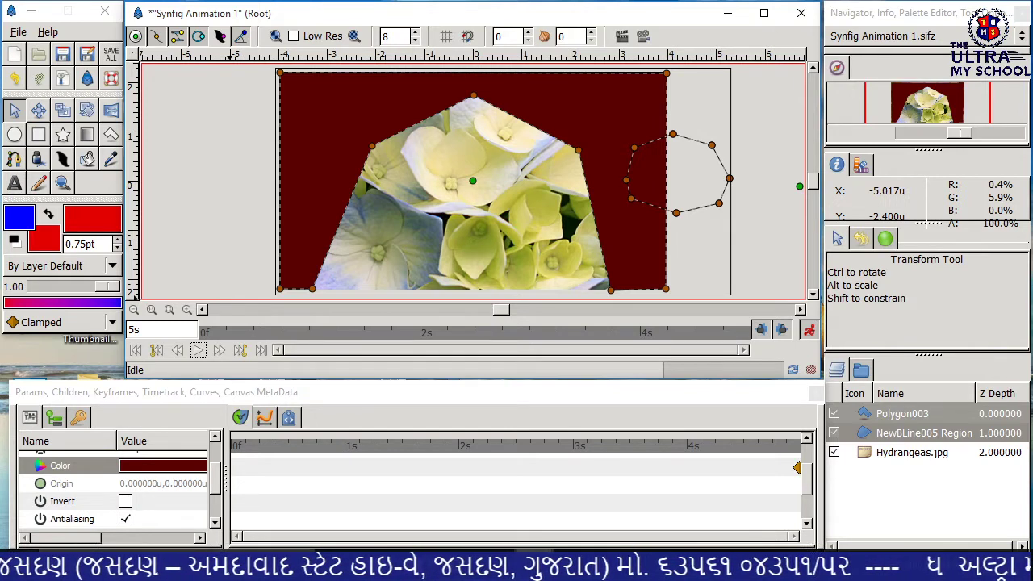
Select only the NewBLine005 Region layer and brighten its colour by setting Red to 93.5
click(924, 433)
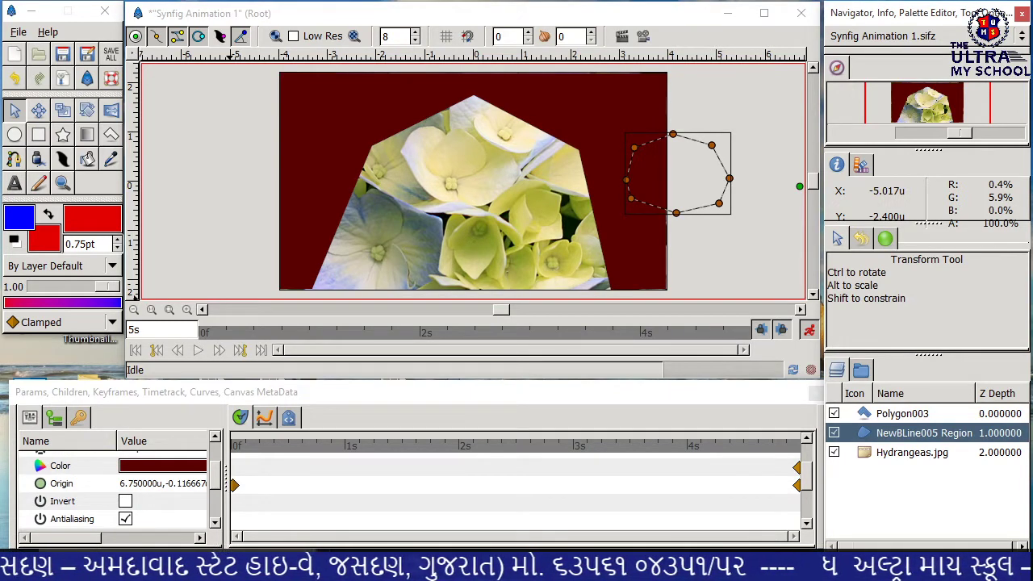
click(902, 413)
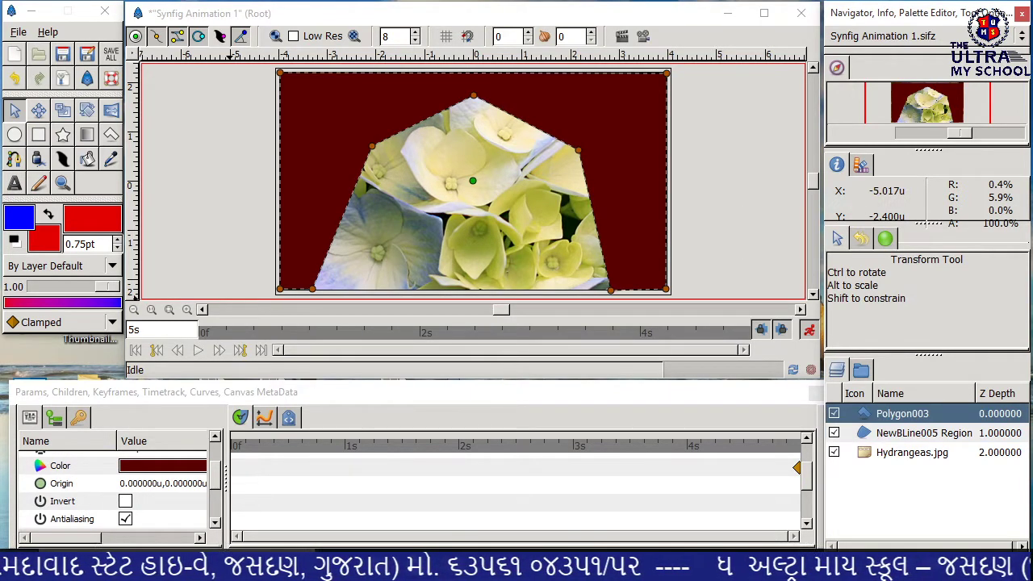
click(924, 432)
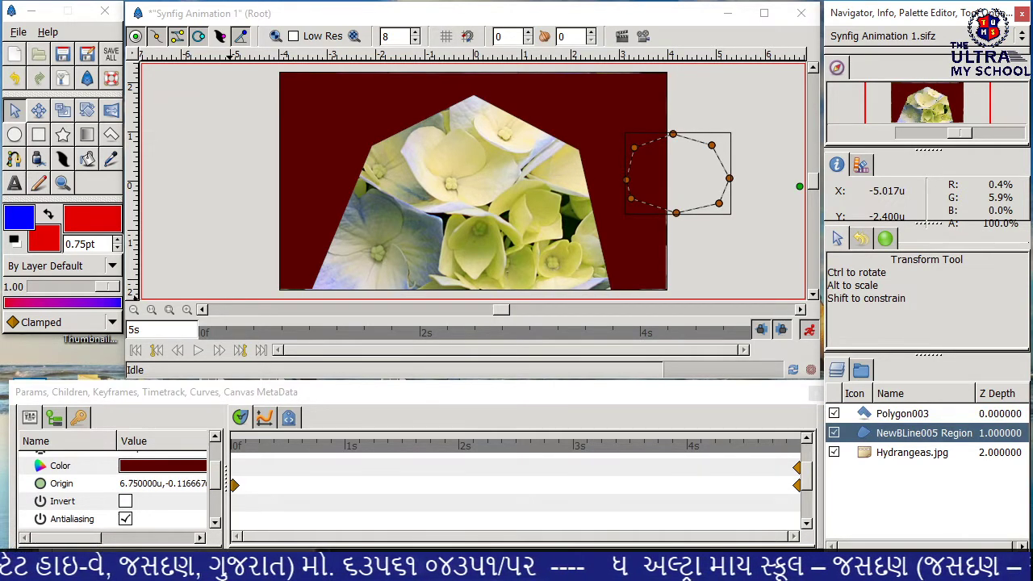
double_click(162, 465)
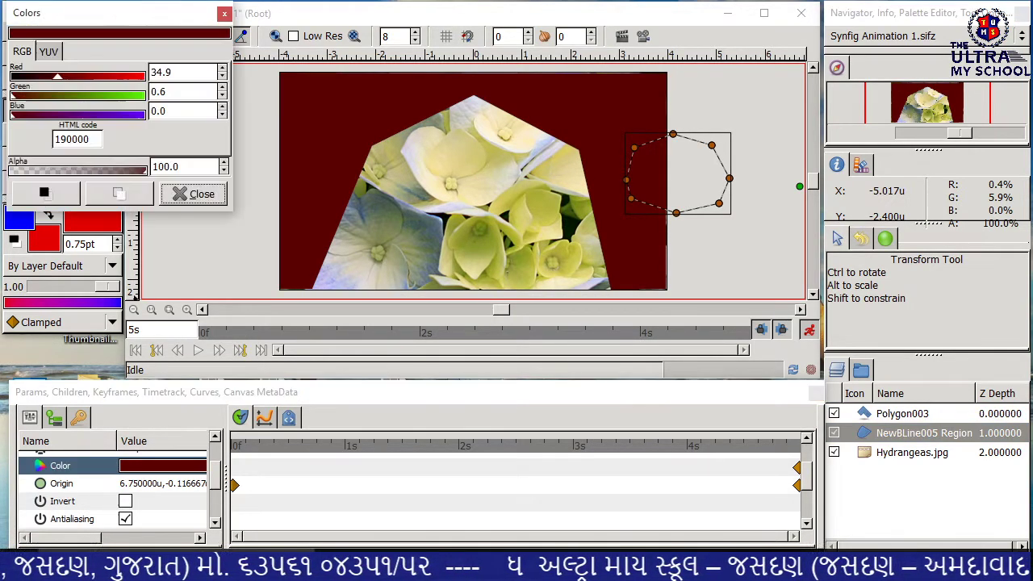
drag(57, 76, 137, 76)
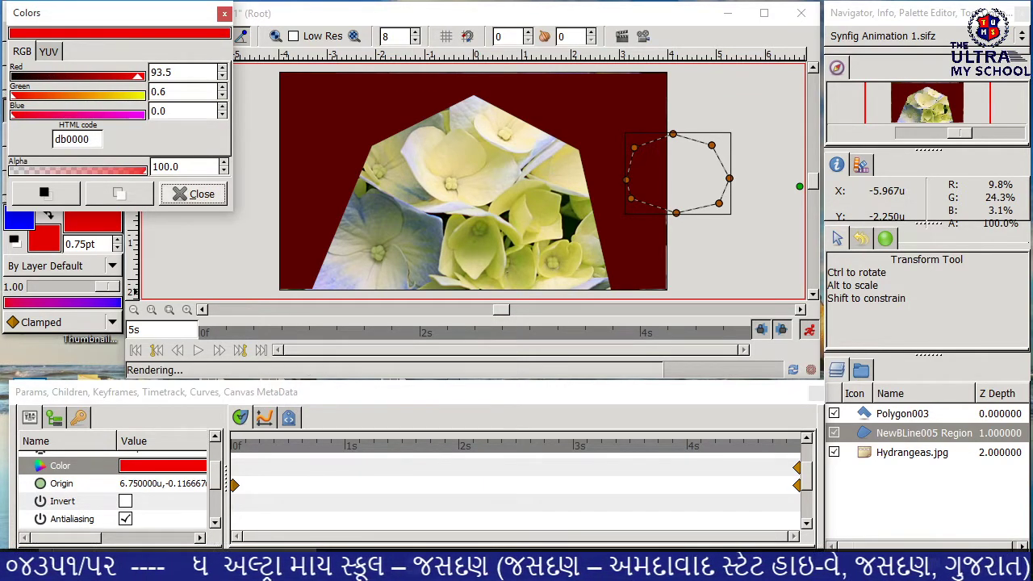
key(Escape)
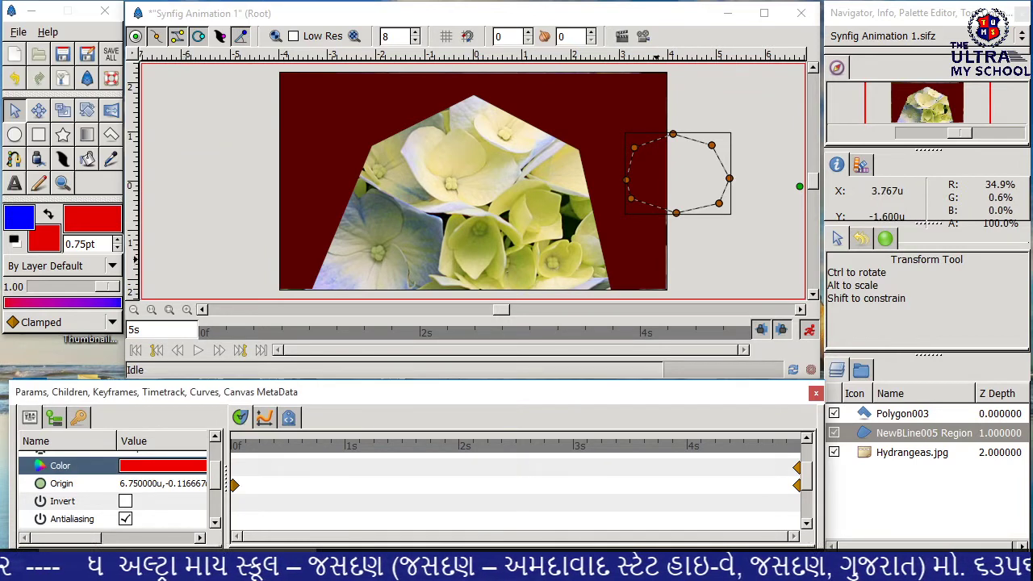
Play the animation on the canvas and in a rendered preview to check the region passing behind the polygon frame
click(197, 350)
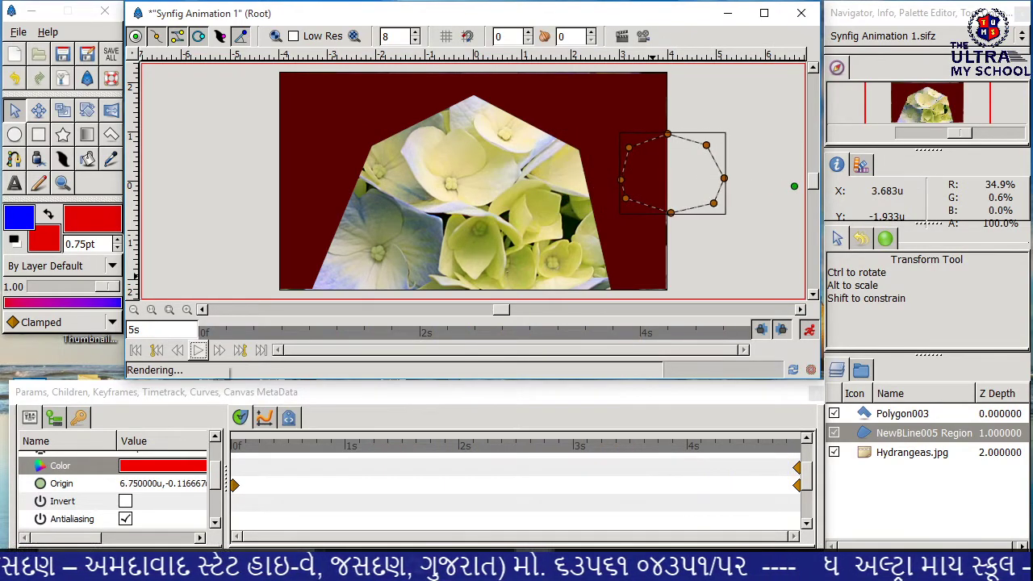
click(197, 349)
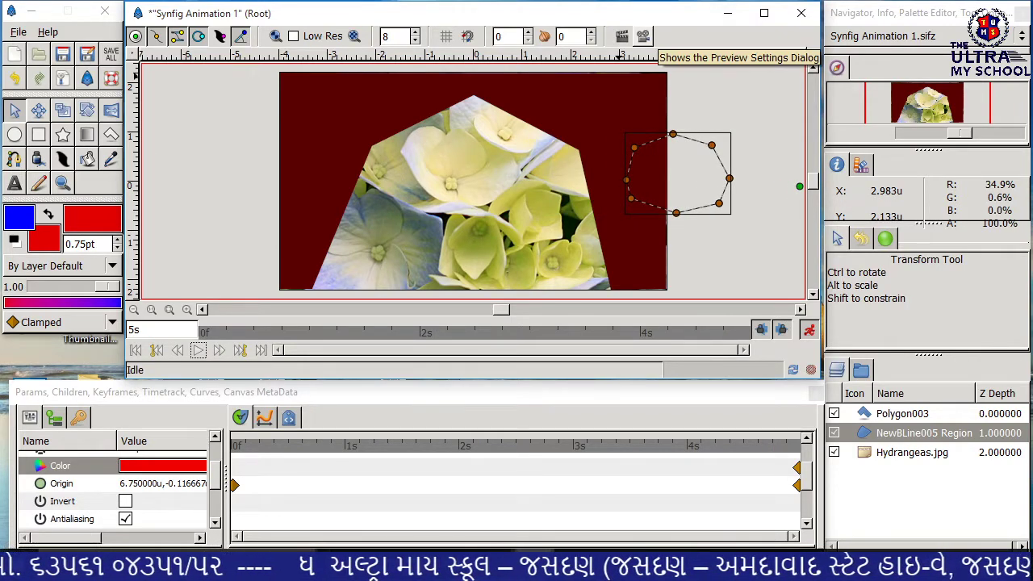
click(621, 35)
click(278, 262)
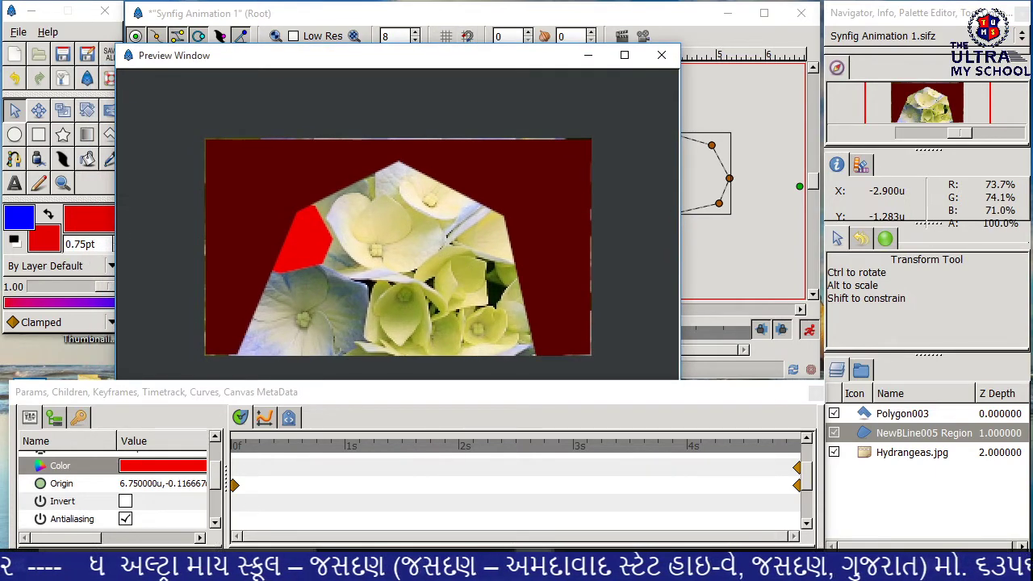
key(super+Up)
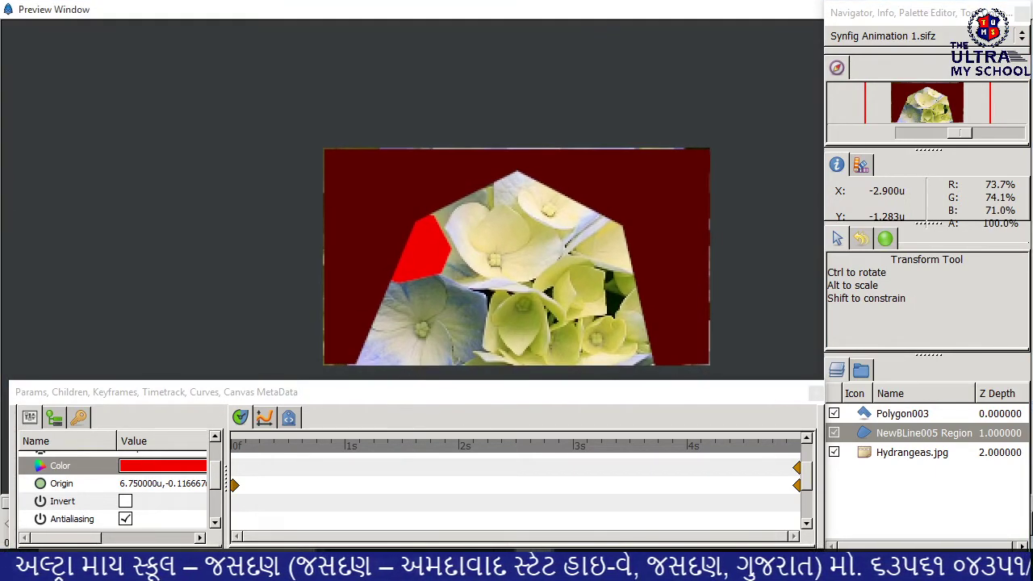
key(super+Down)
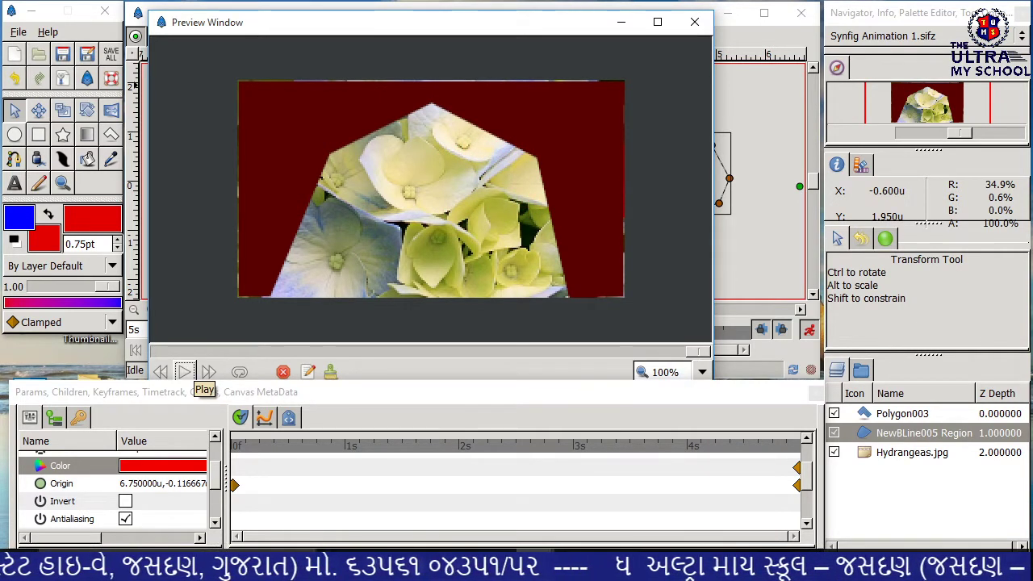
click(184, 372)
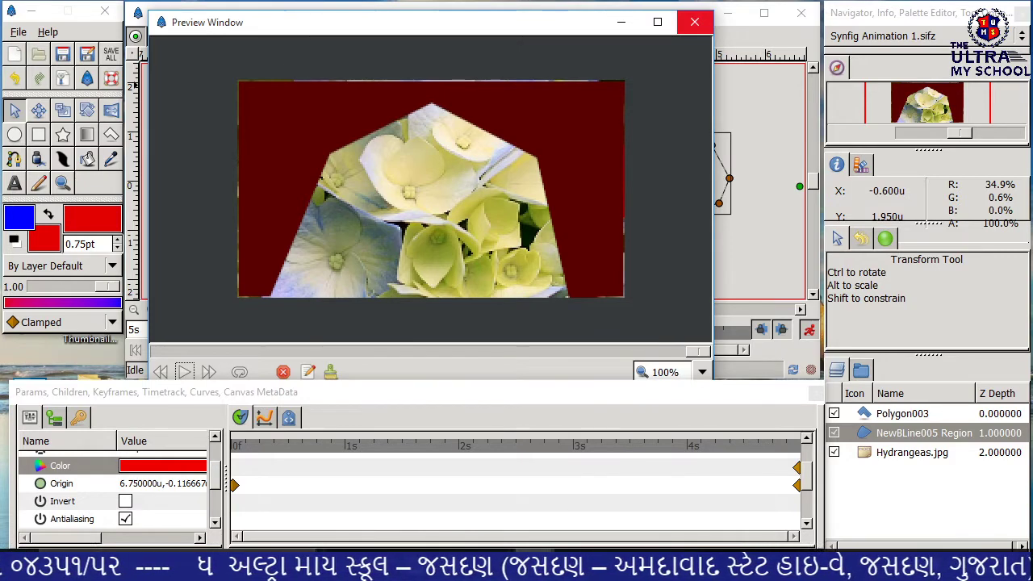
click(693, 22)
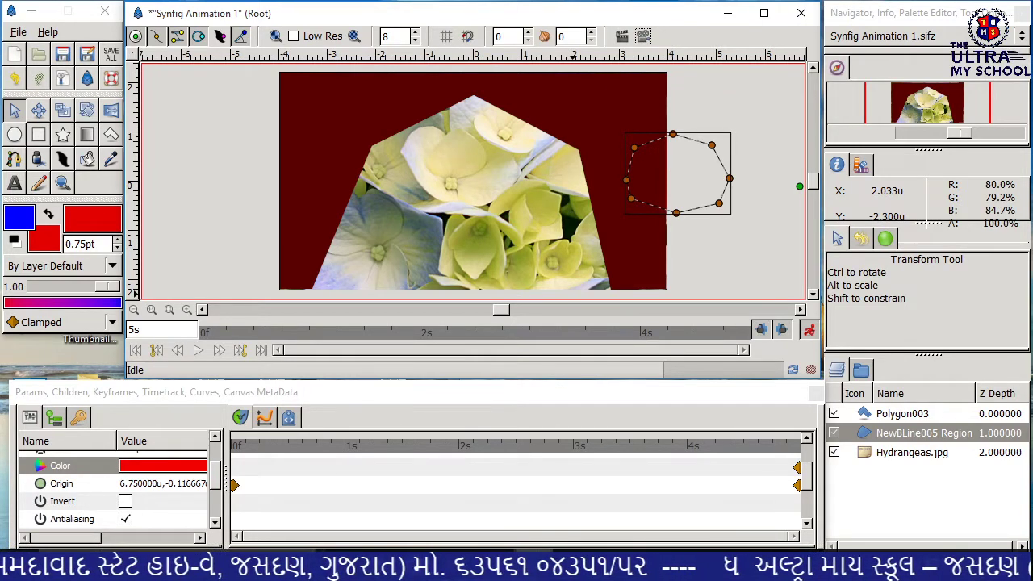
Rename the Polygon003 layer as Mask
click(902, 413)
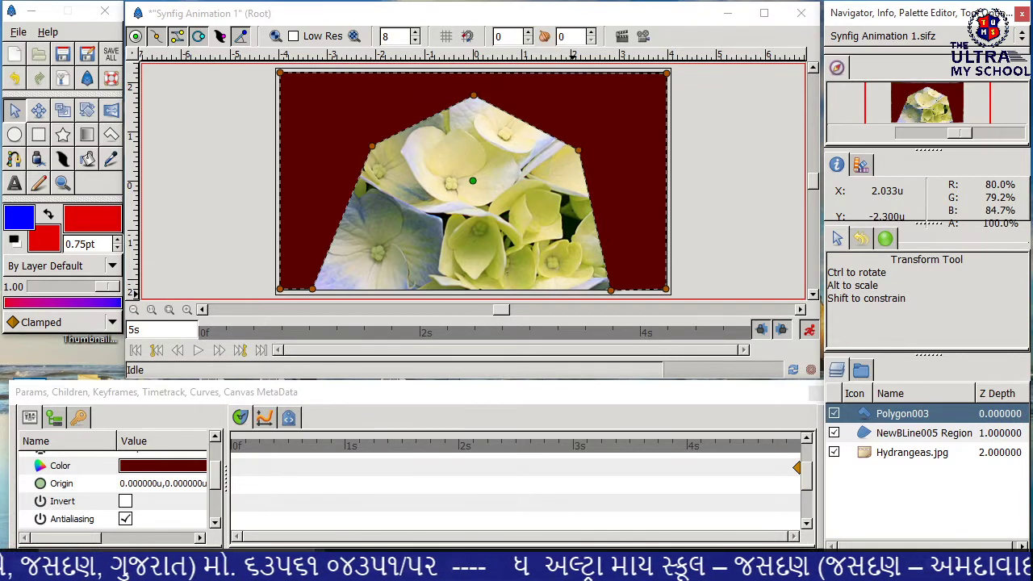
click(901, 413)
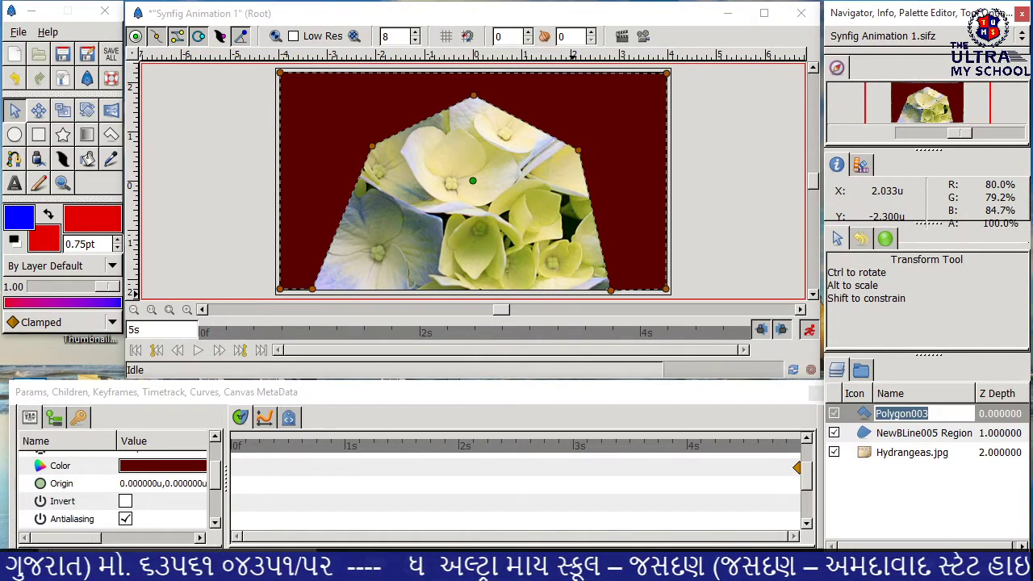
text(Mask)
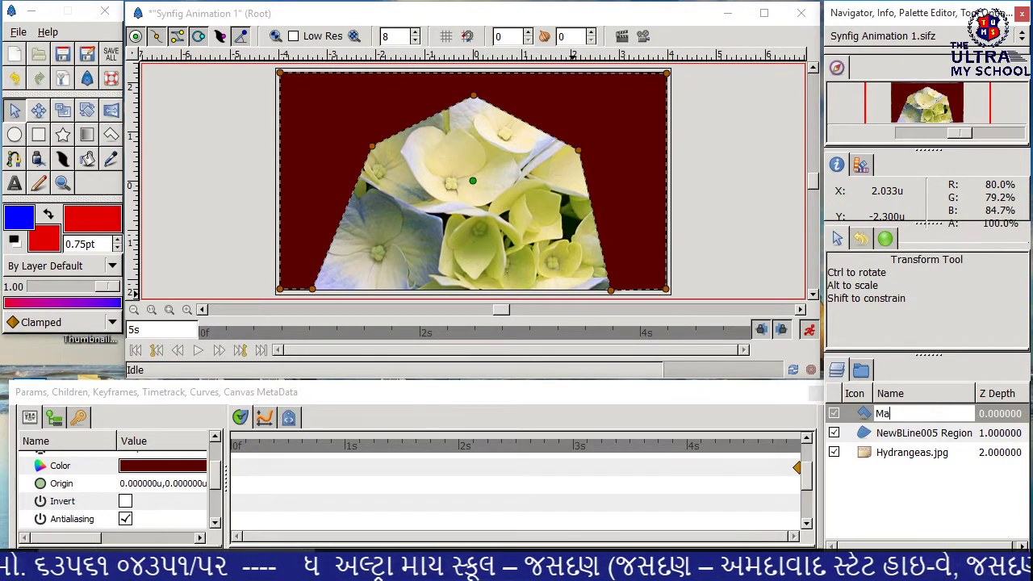
key(Return)
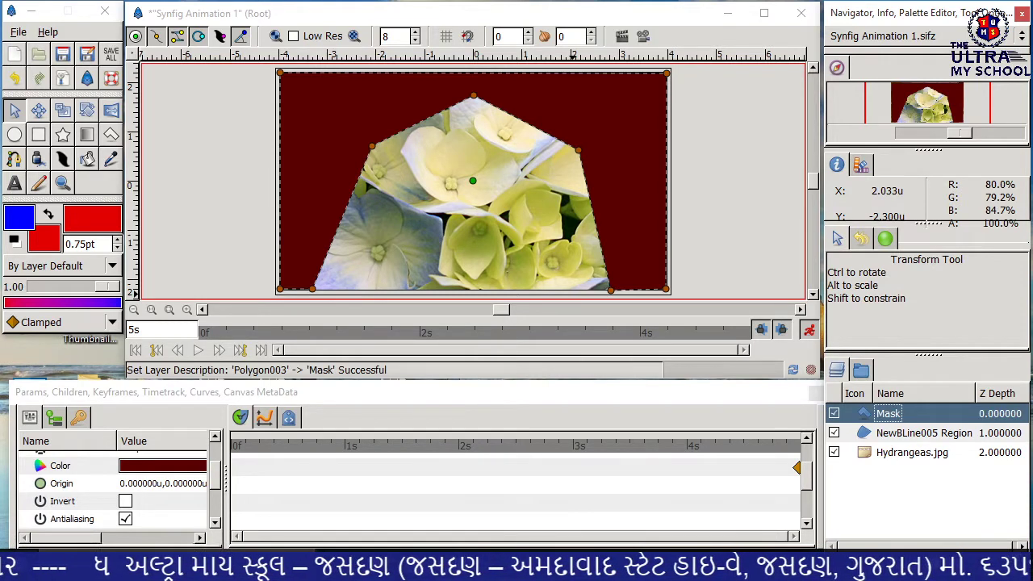
Rename the NewBLine005 Region layer as Cloud
click(924, 433)
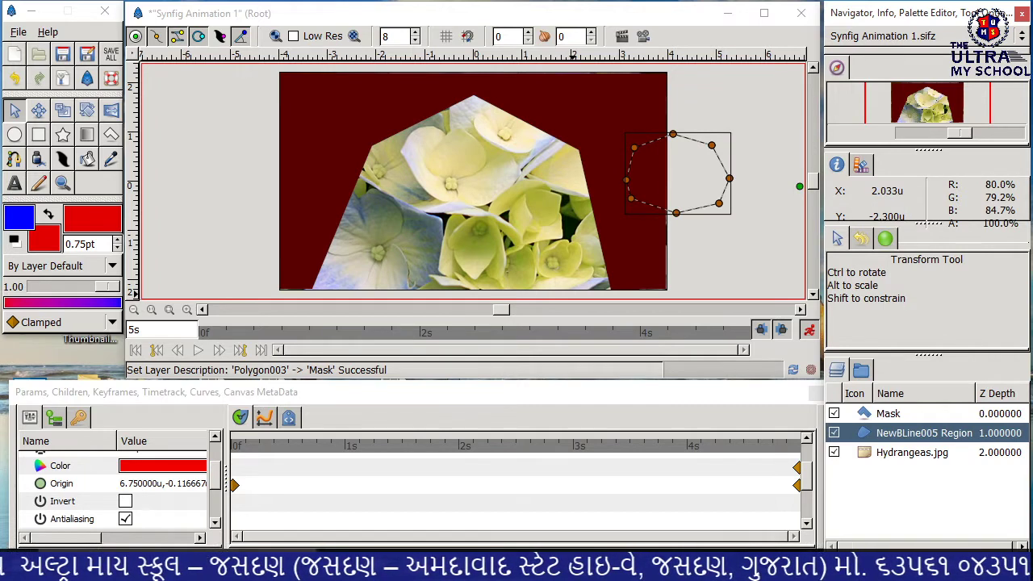
right_click(720, 191)
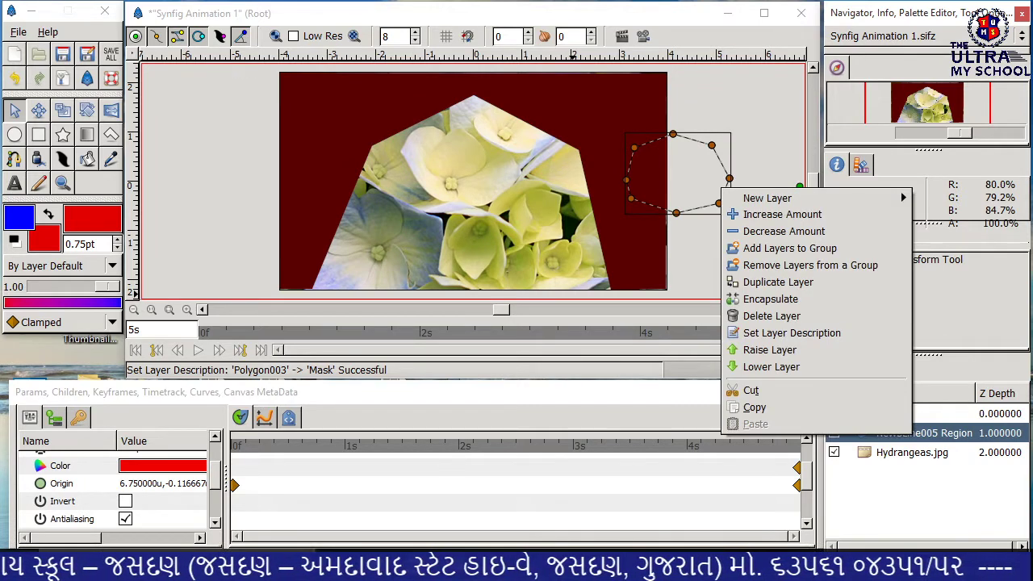
key(Escape)
double_click(924, 432)
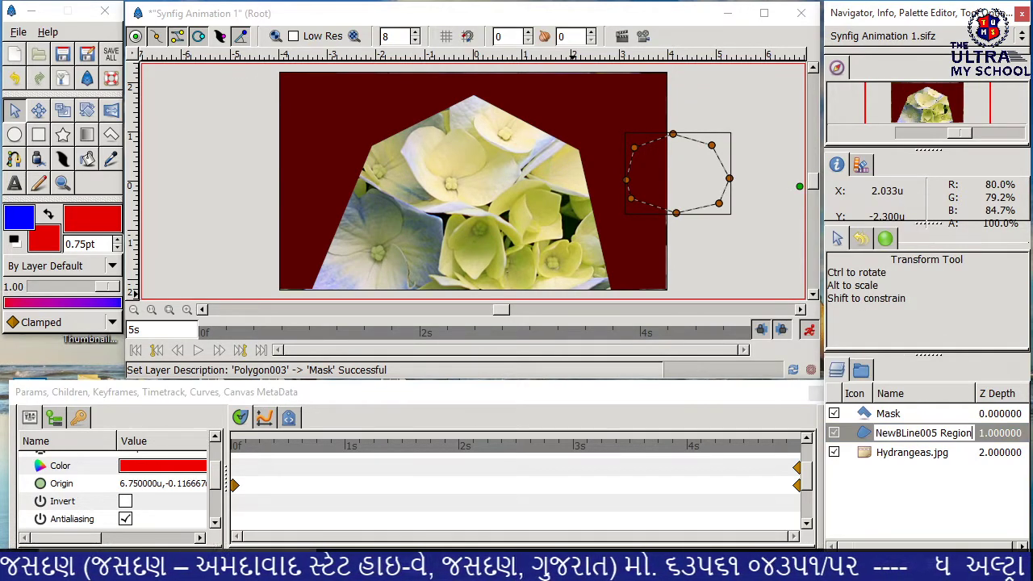
key(BackSpace)
key(BackSpace)
key(BackSpace)
key(BackSpace)
key(BackSpace)
key(BackSpace)
key(BackSpace)
key(BackSpace)
key(BackSpace)
key(BackSpace)
key(BackSpace)
key(BackSpace)
key(BackSpace)
key(BackSpace)
key(BackSpace)
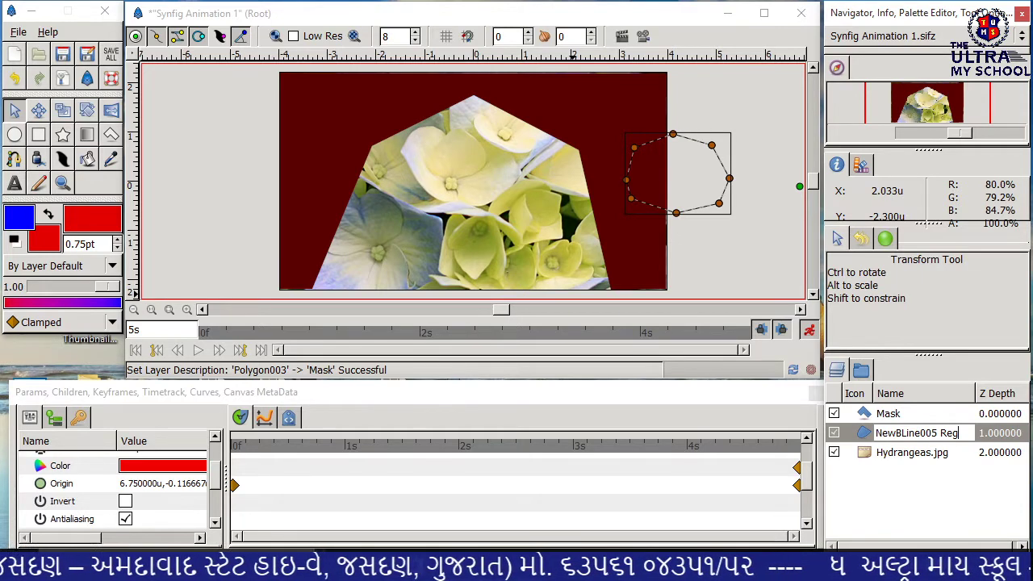
key(BackSpace)
key(BackSpace)
key(BackSpace)
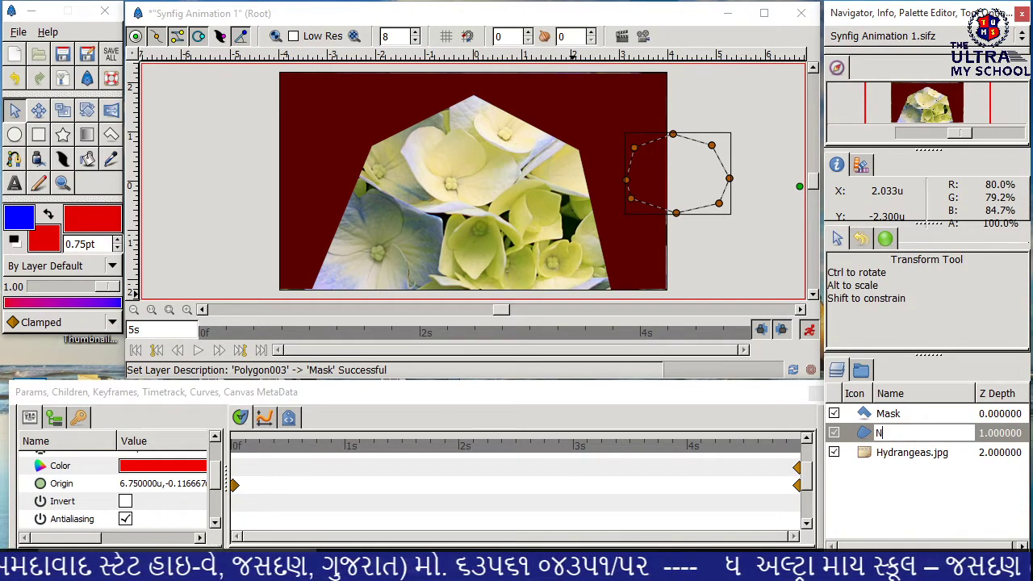
text(Cloud)
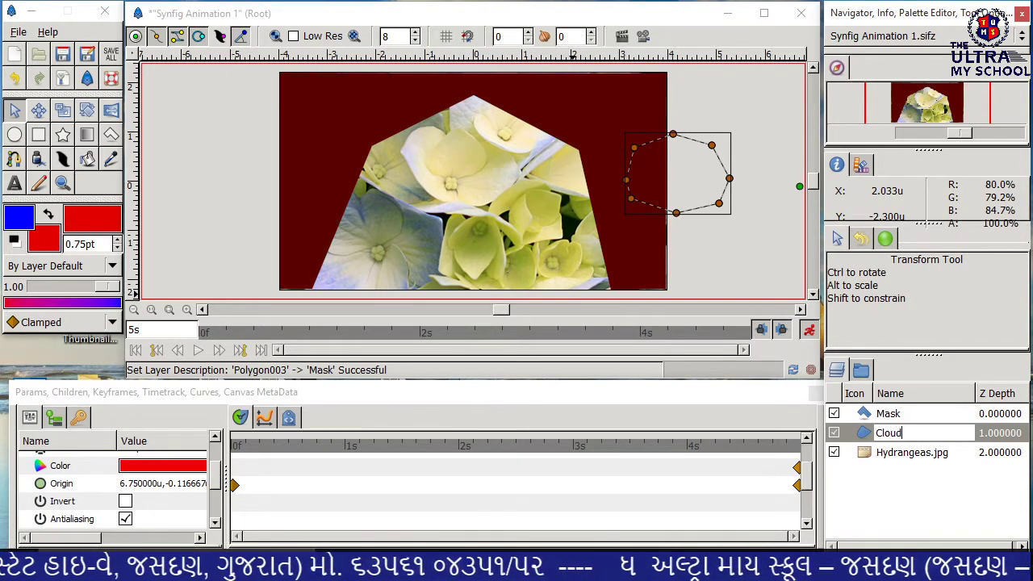
key(Return)
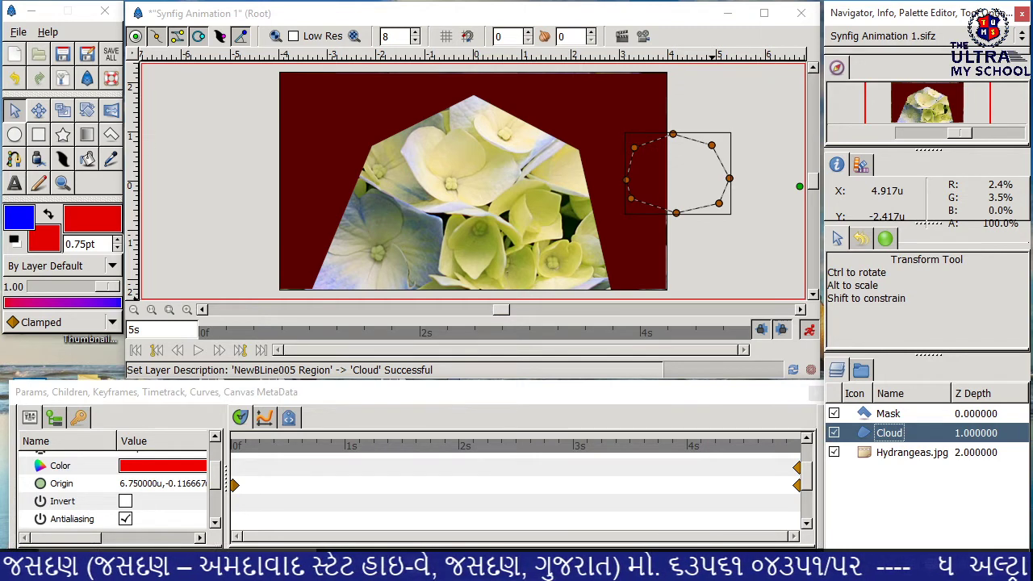
Encapsulate the Mask and Cloud layers together in one inline canvas and expand it to show both layers
ctrl+click(888, 413)
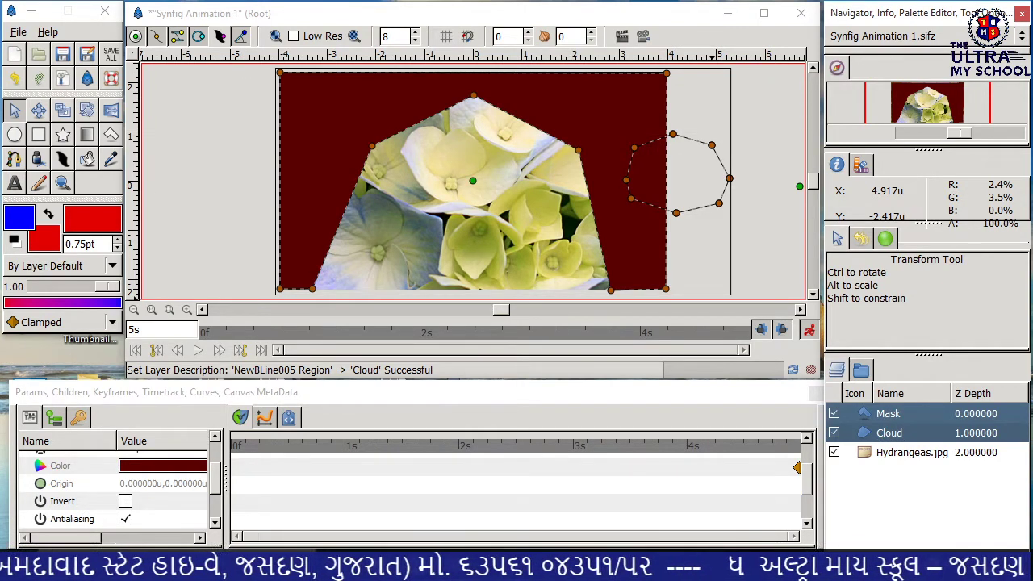
right_click(848, 415)
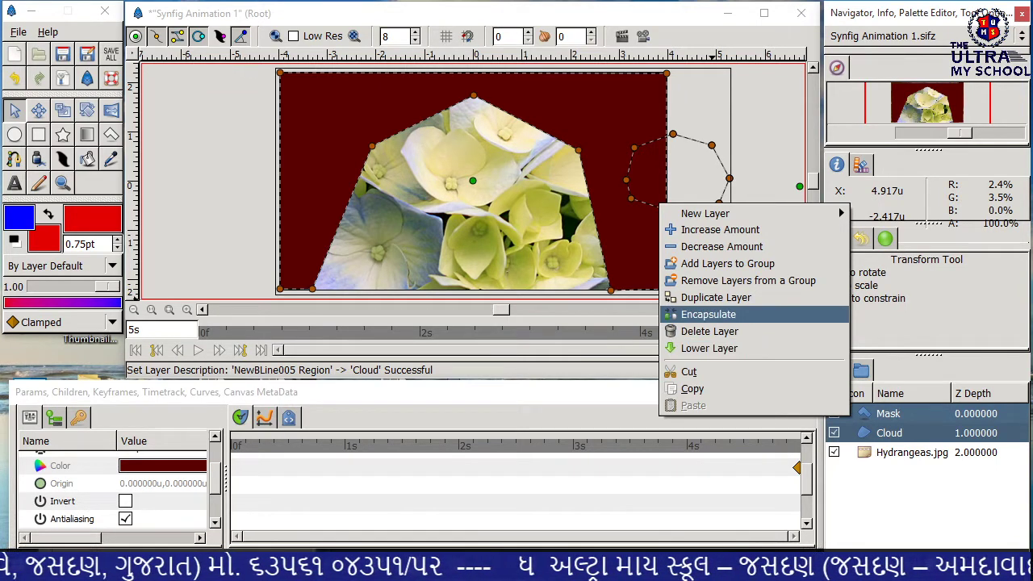
click(708, 314)
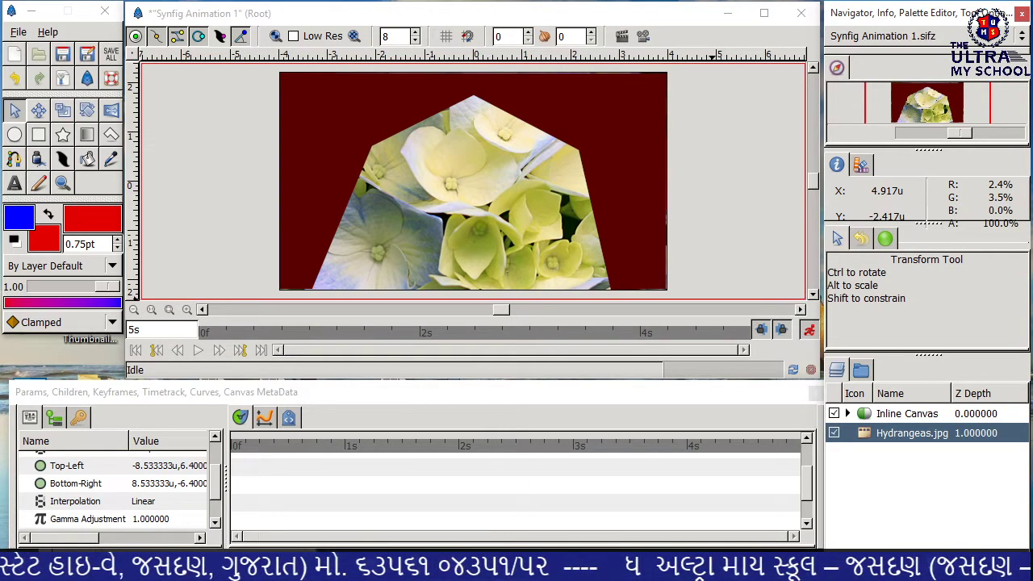
click(847, 413)
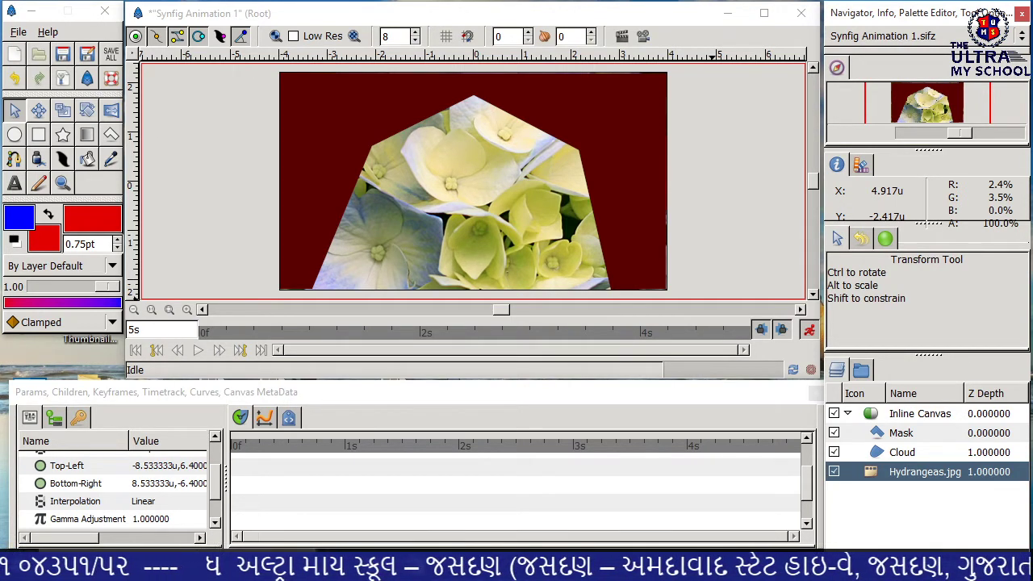
Set the Blend Method of the Mask layer inside the inline canvas to Alpha Over
click(901, 433)
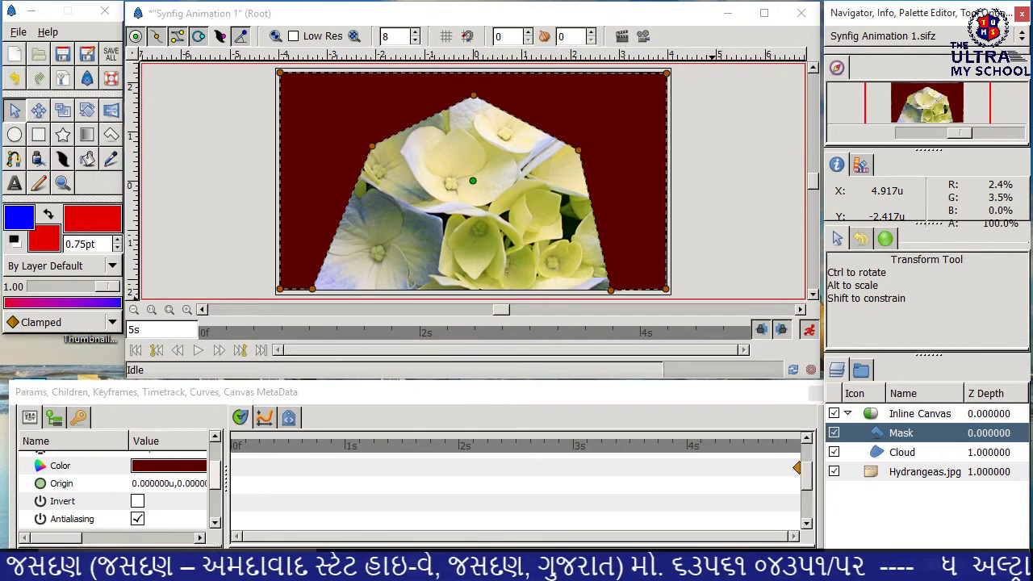
scroll(113, 484, up, 3)
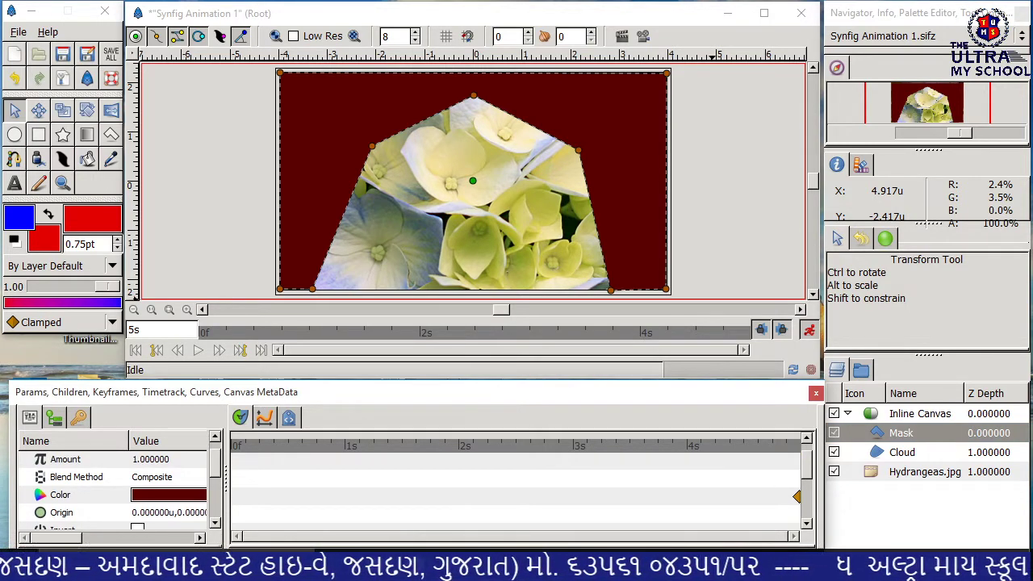
click(77, 477)
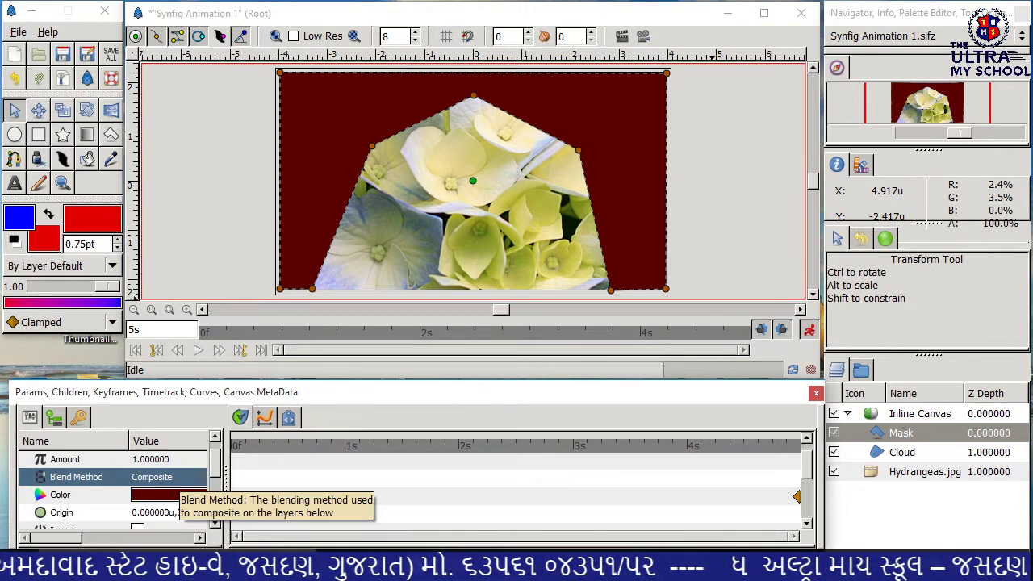
click(166, 477)
click(167, 479)
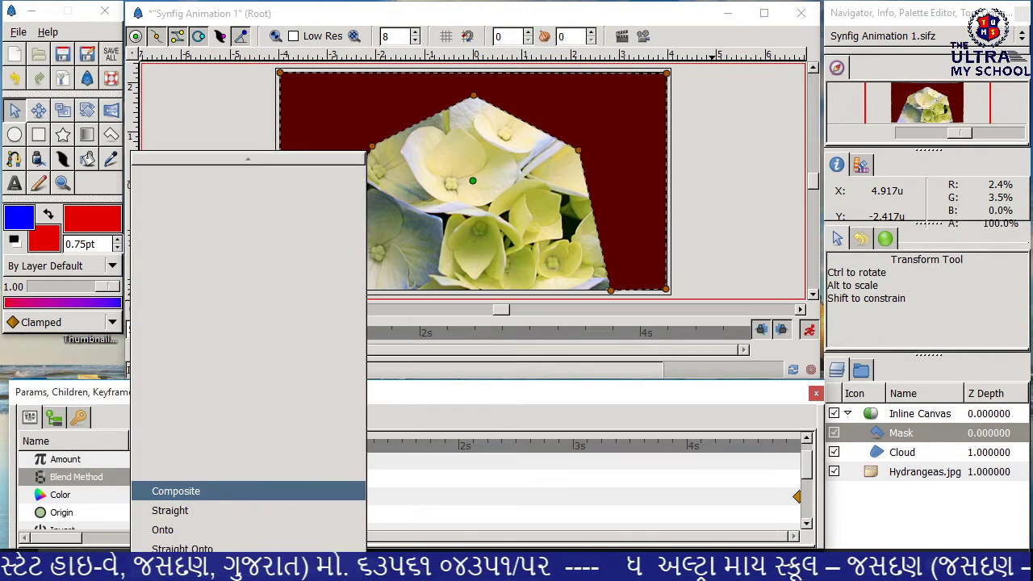
scroll(247, 501, down, 5)
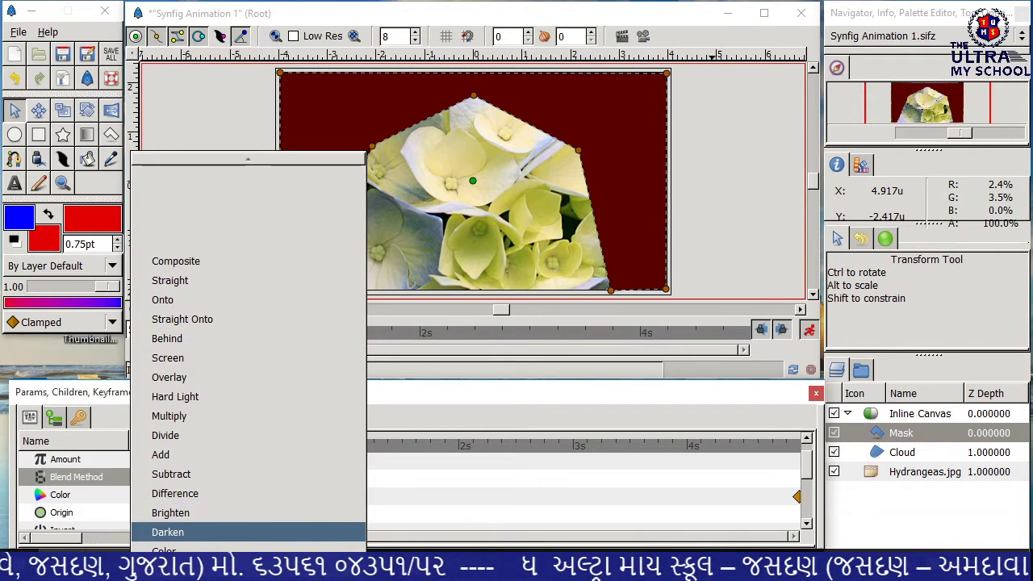
scroll(248, 501, down, 3)
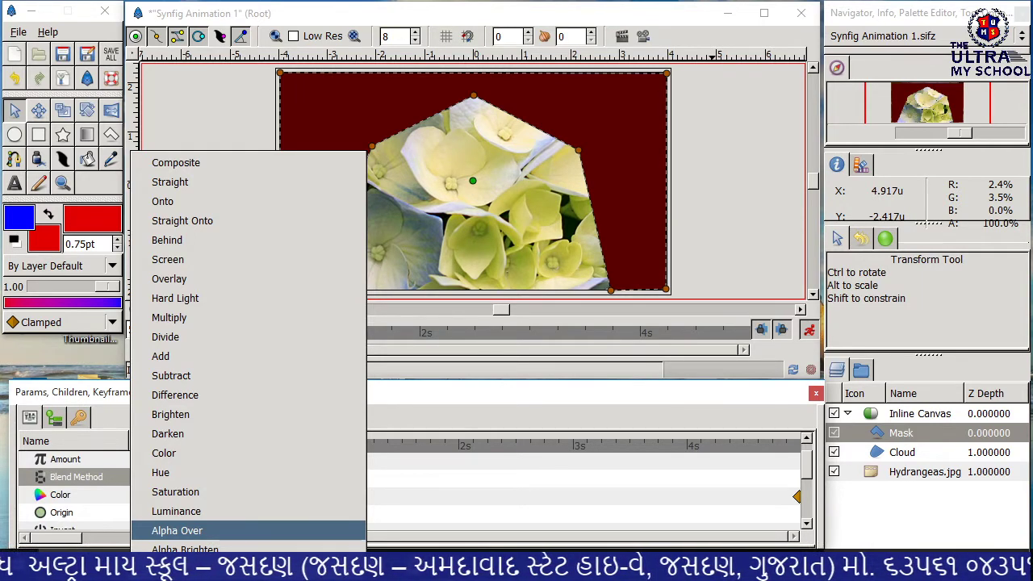
key(Return)
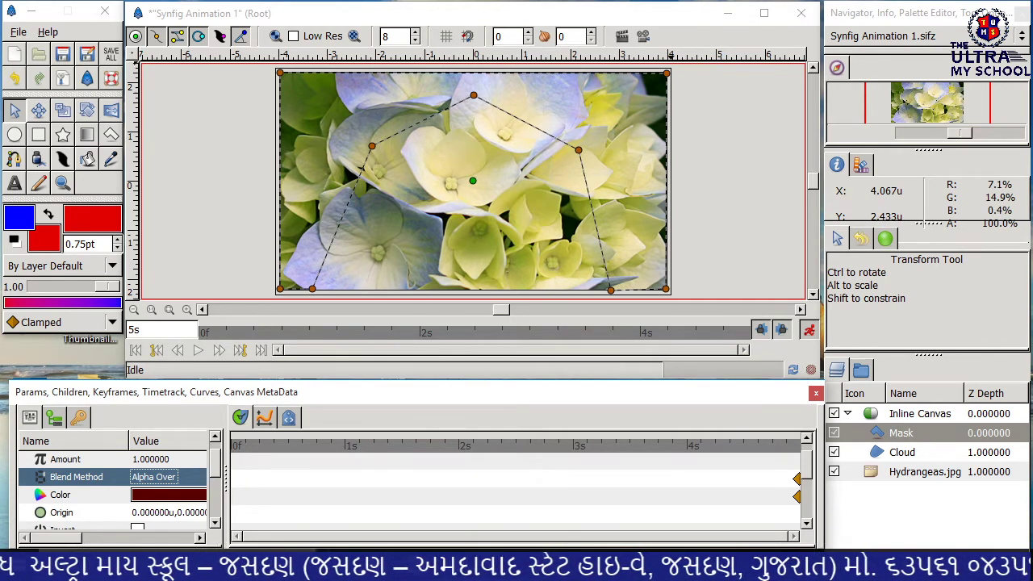
Render a preview with quality 0.50 at 12 FPS, play it to check the masked cloud's movement, and close it
click(643, 36)
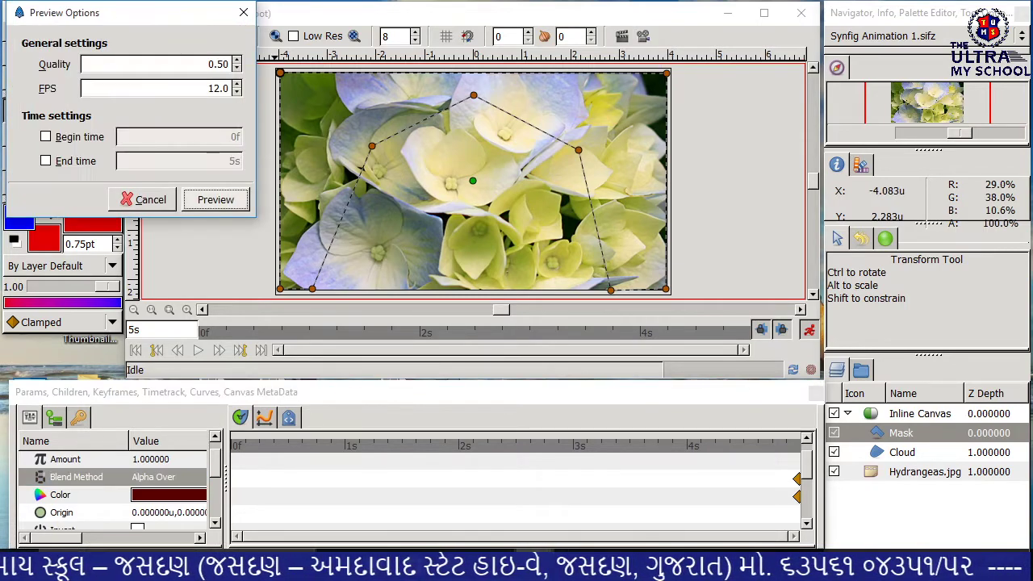
click(215, 199)
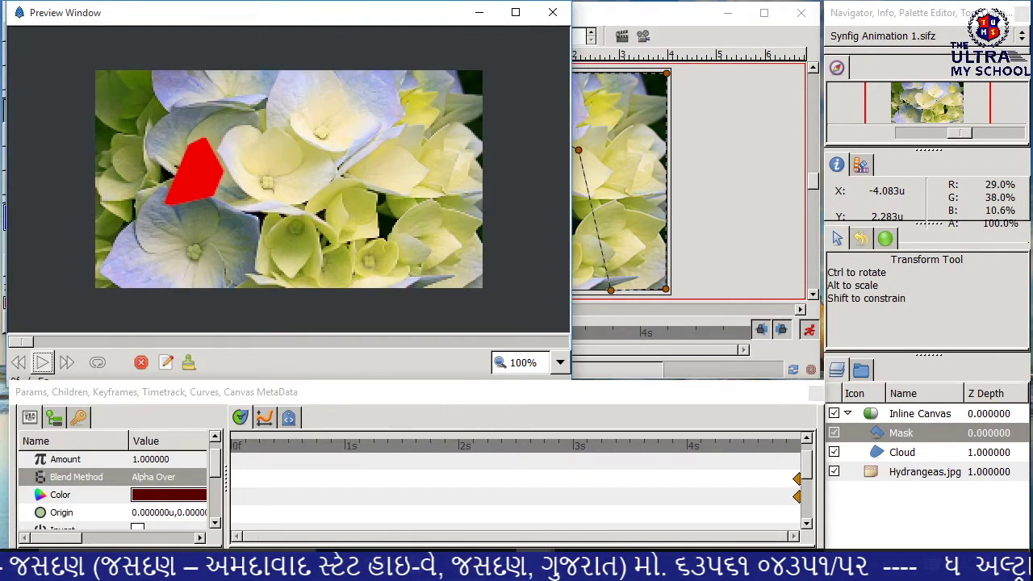
click(42, 363)
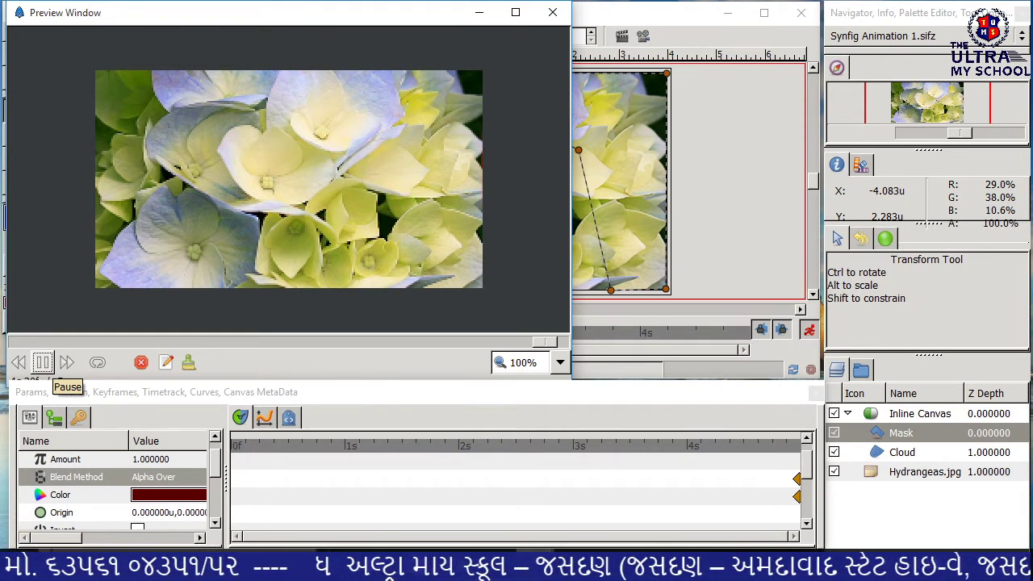
click(42, 362)
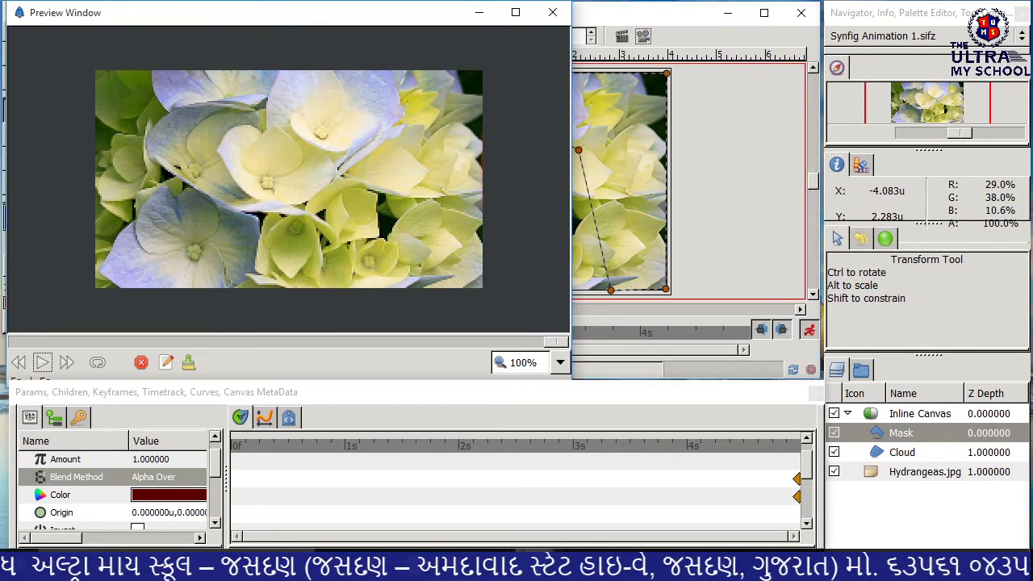
click(551, 13)
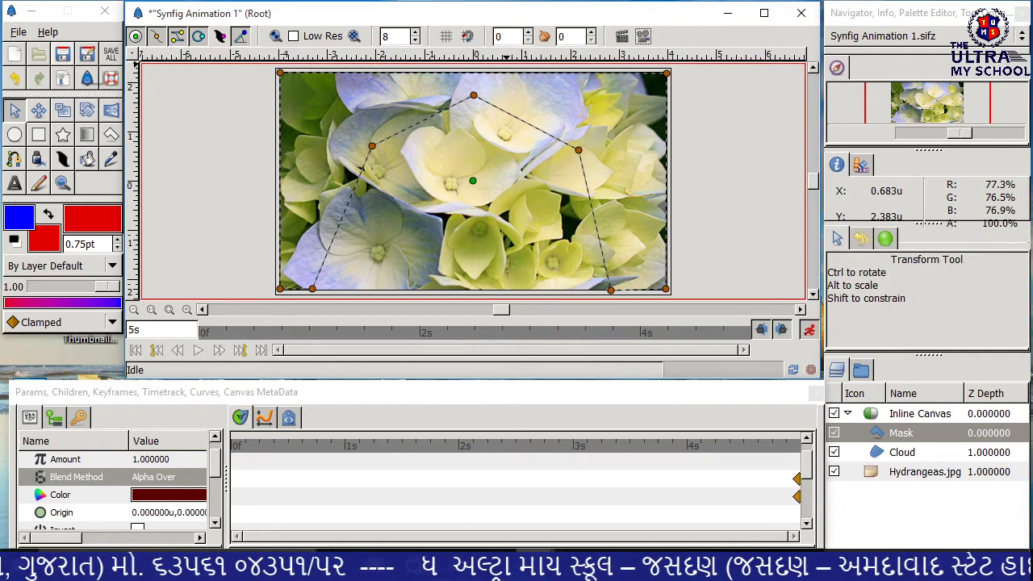
Open the render settings for the animation and choose the Desktop as the folder for the output file
key(ctrl+shift+s)
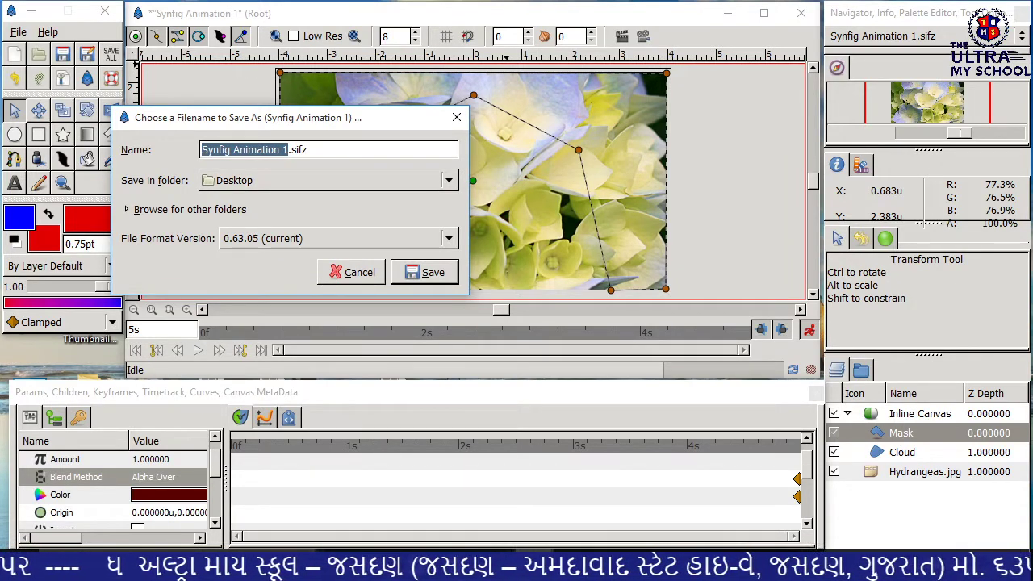
click(456, 117)
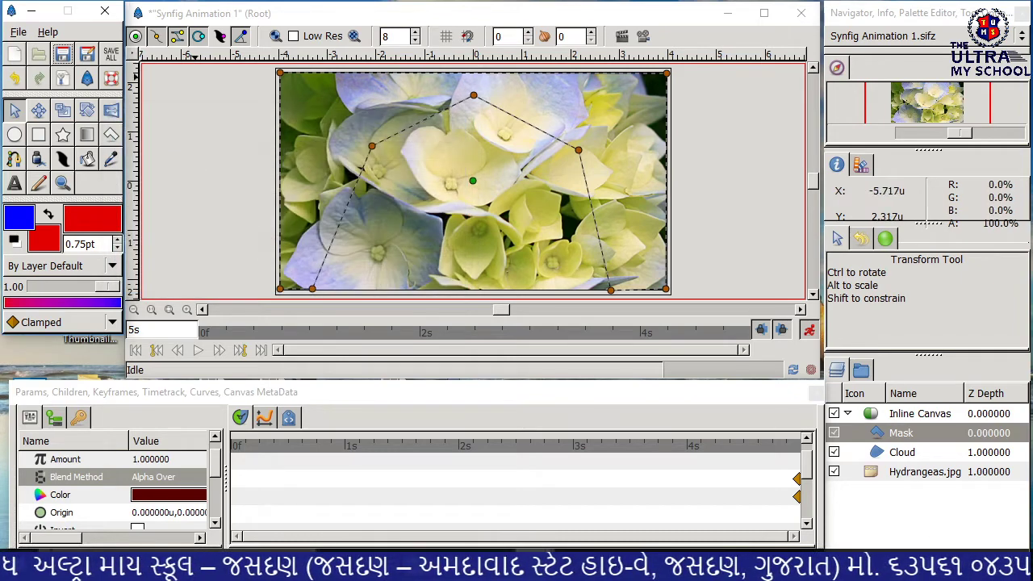
click(133, 53)
mouse_move(156, 63)
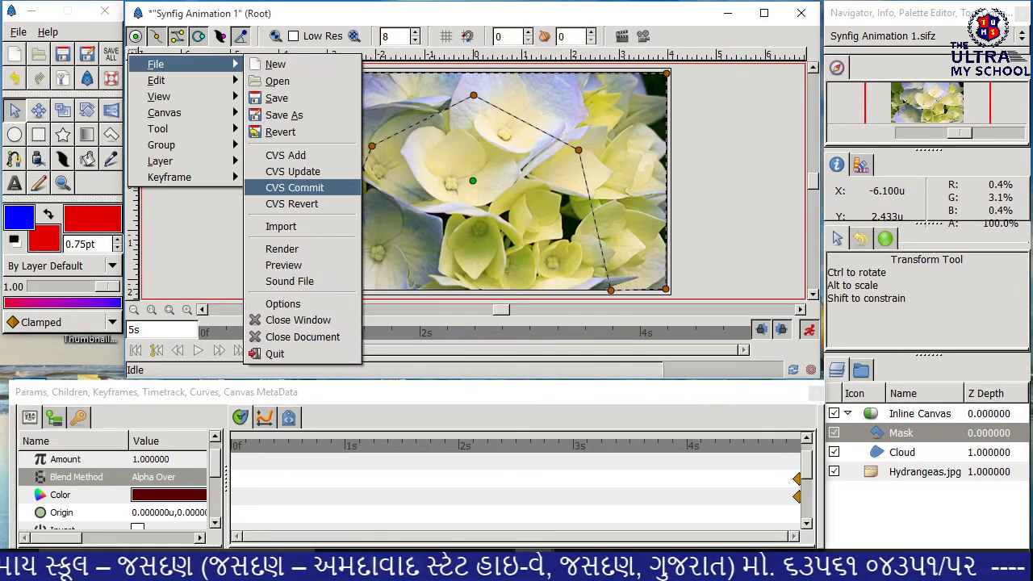
click(282, 249)
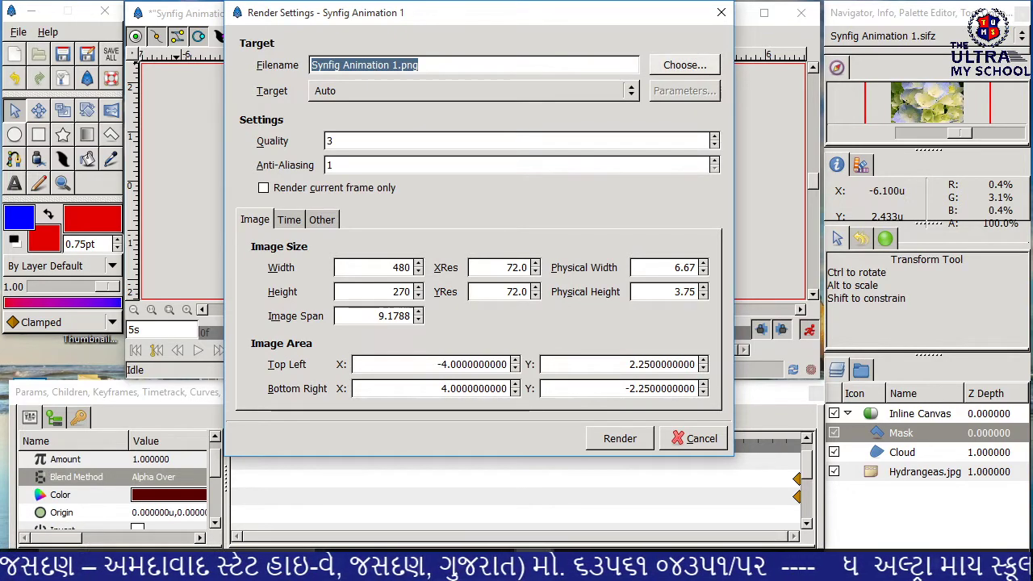
click(684, 64)
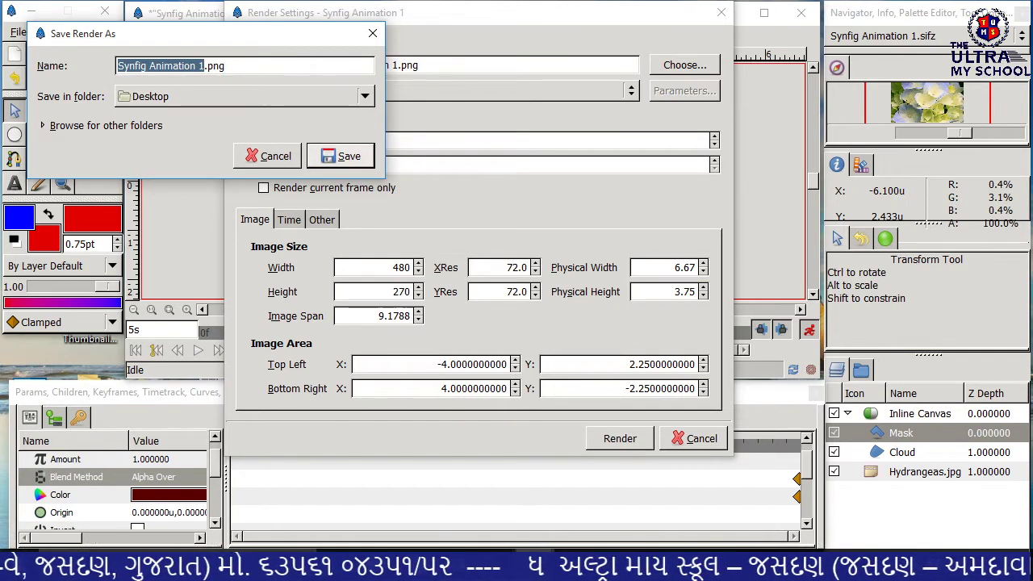
key(Return)
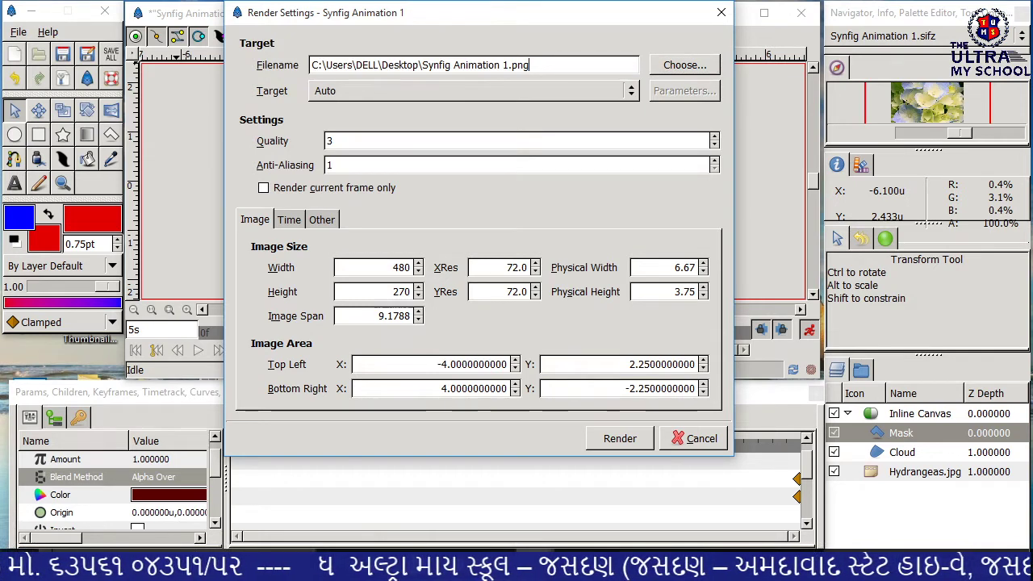
Change the output filename to Synfig Animation 1.gif and set the render target to gif
key(BackSpace)
key(BackSpace)
key(BackSpace)
text(gif)
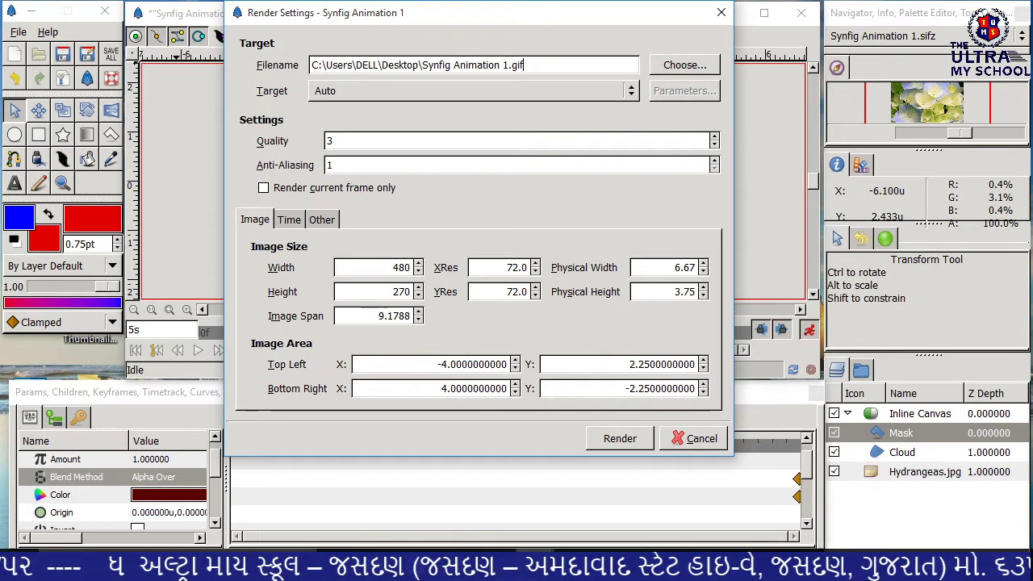
click(347, 90)
key(Down)
key(Down)
key(Return)
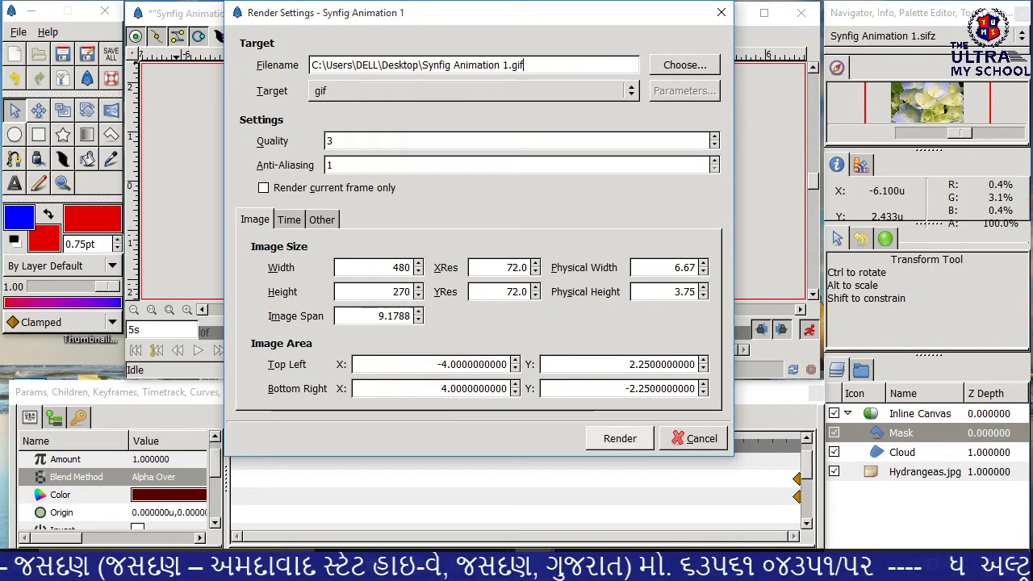
Render the animation to Synfig Animation 1.gif on the Desktop with the chosen settings
key(Return)
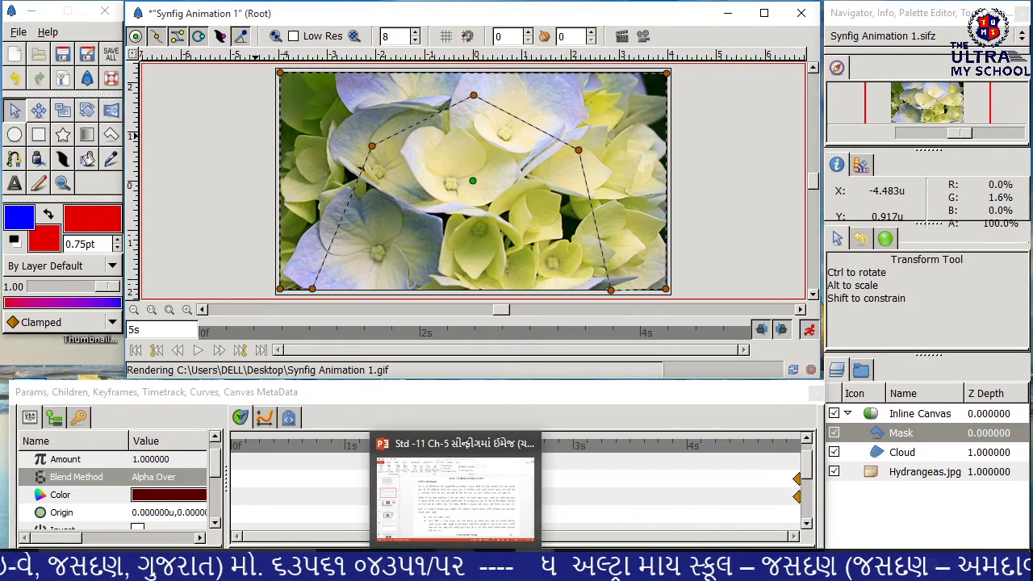
Switch to PowerPoint, present the chapter from the Masking slide, and mark the animate edit bullet with a red pen tick
click(456, 569)
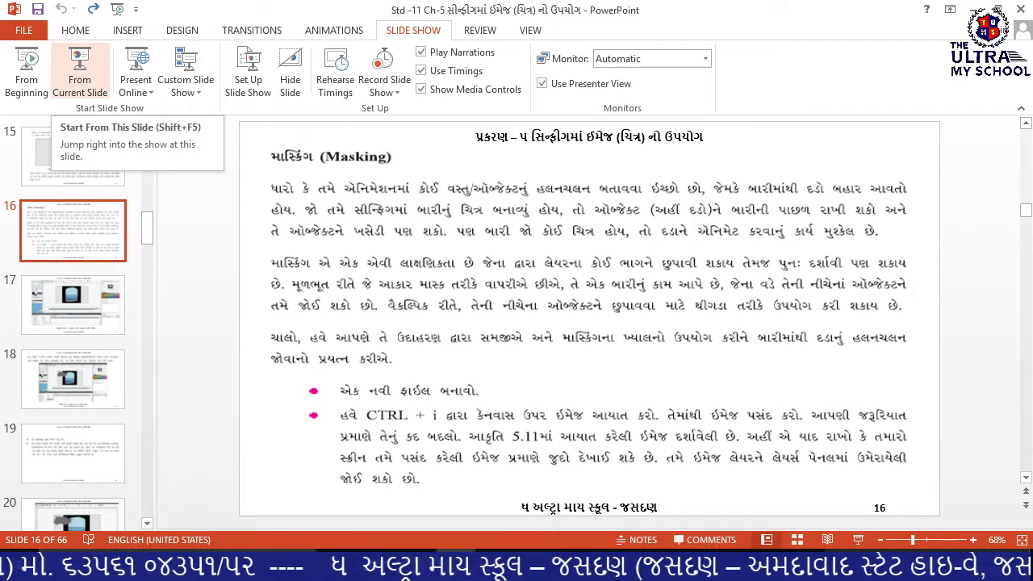
click(79, 73)
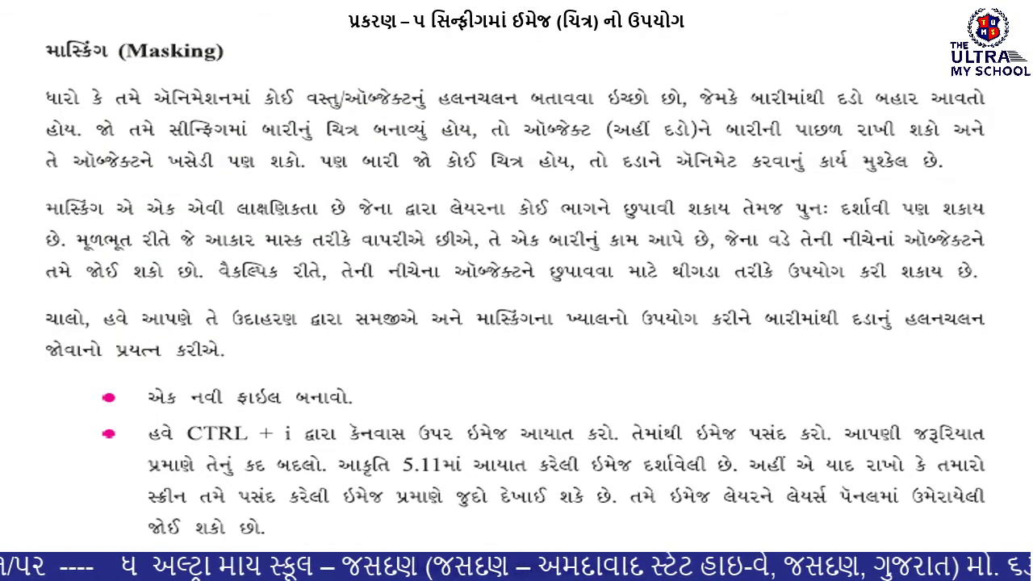
key(Right)
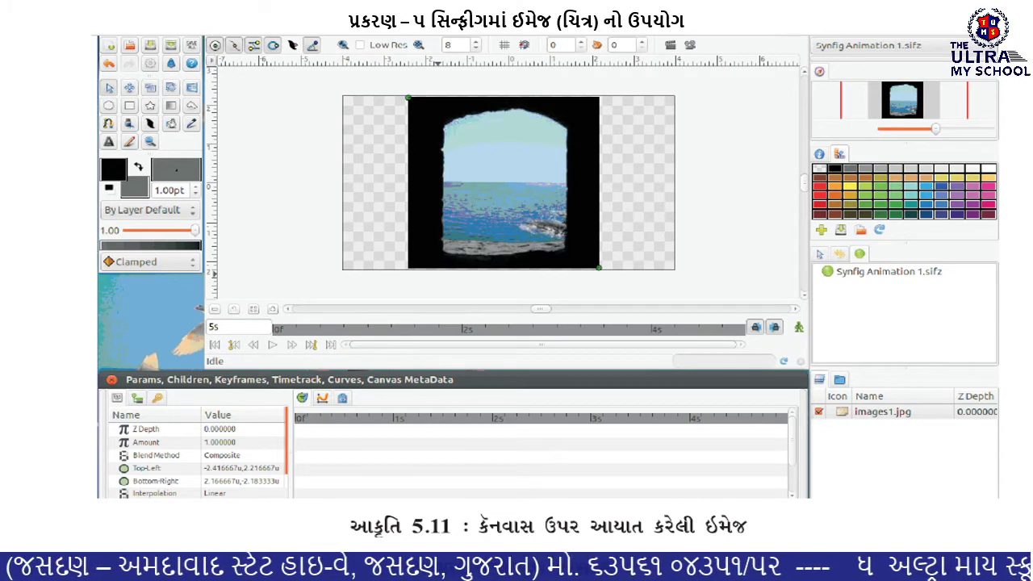
key(Right)
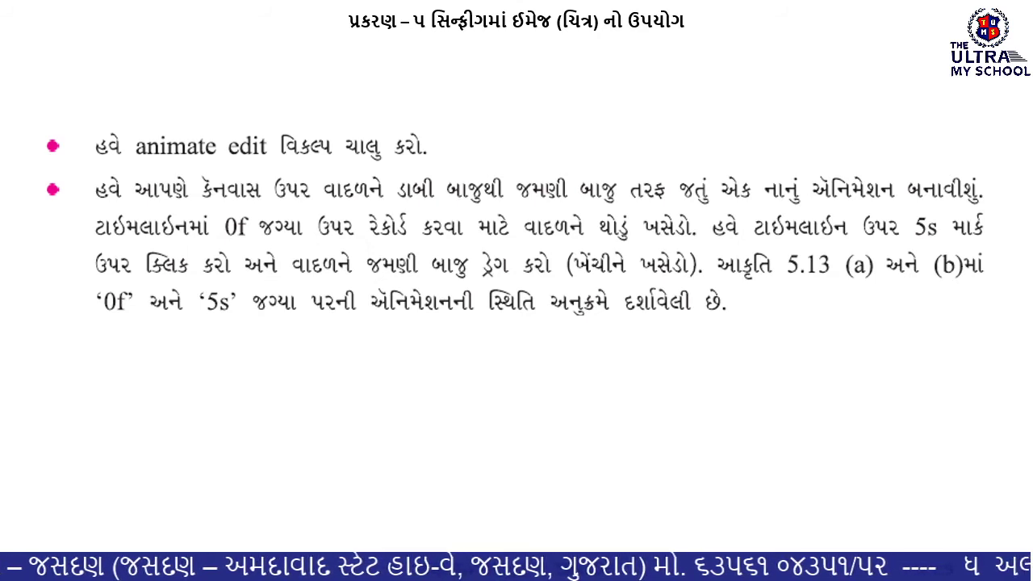
mouse_move(23, 148)
mouse_down()
mouse_move(43, 161)
mouse_move(88, 139)
mouse_up()
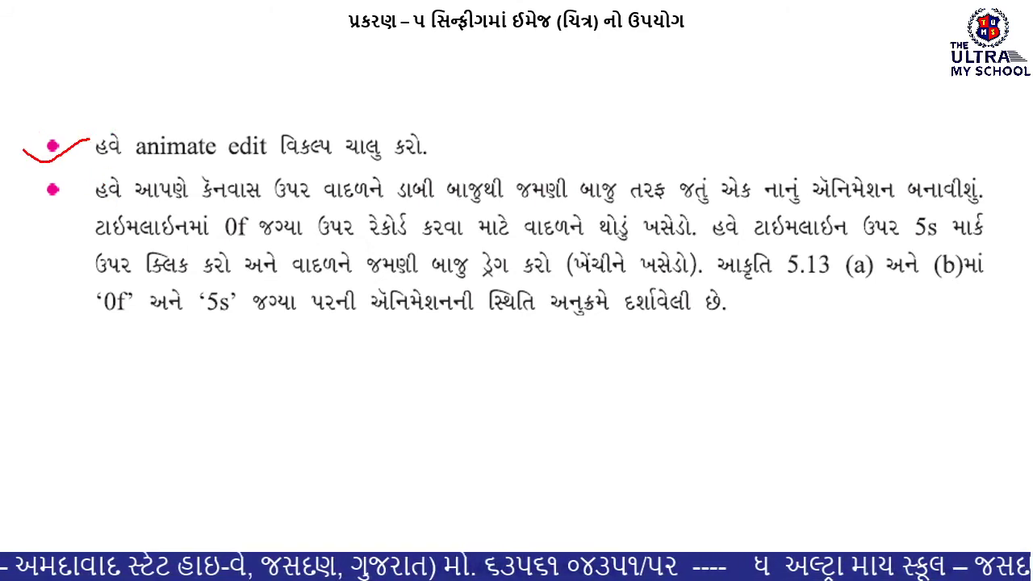